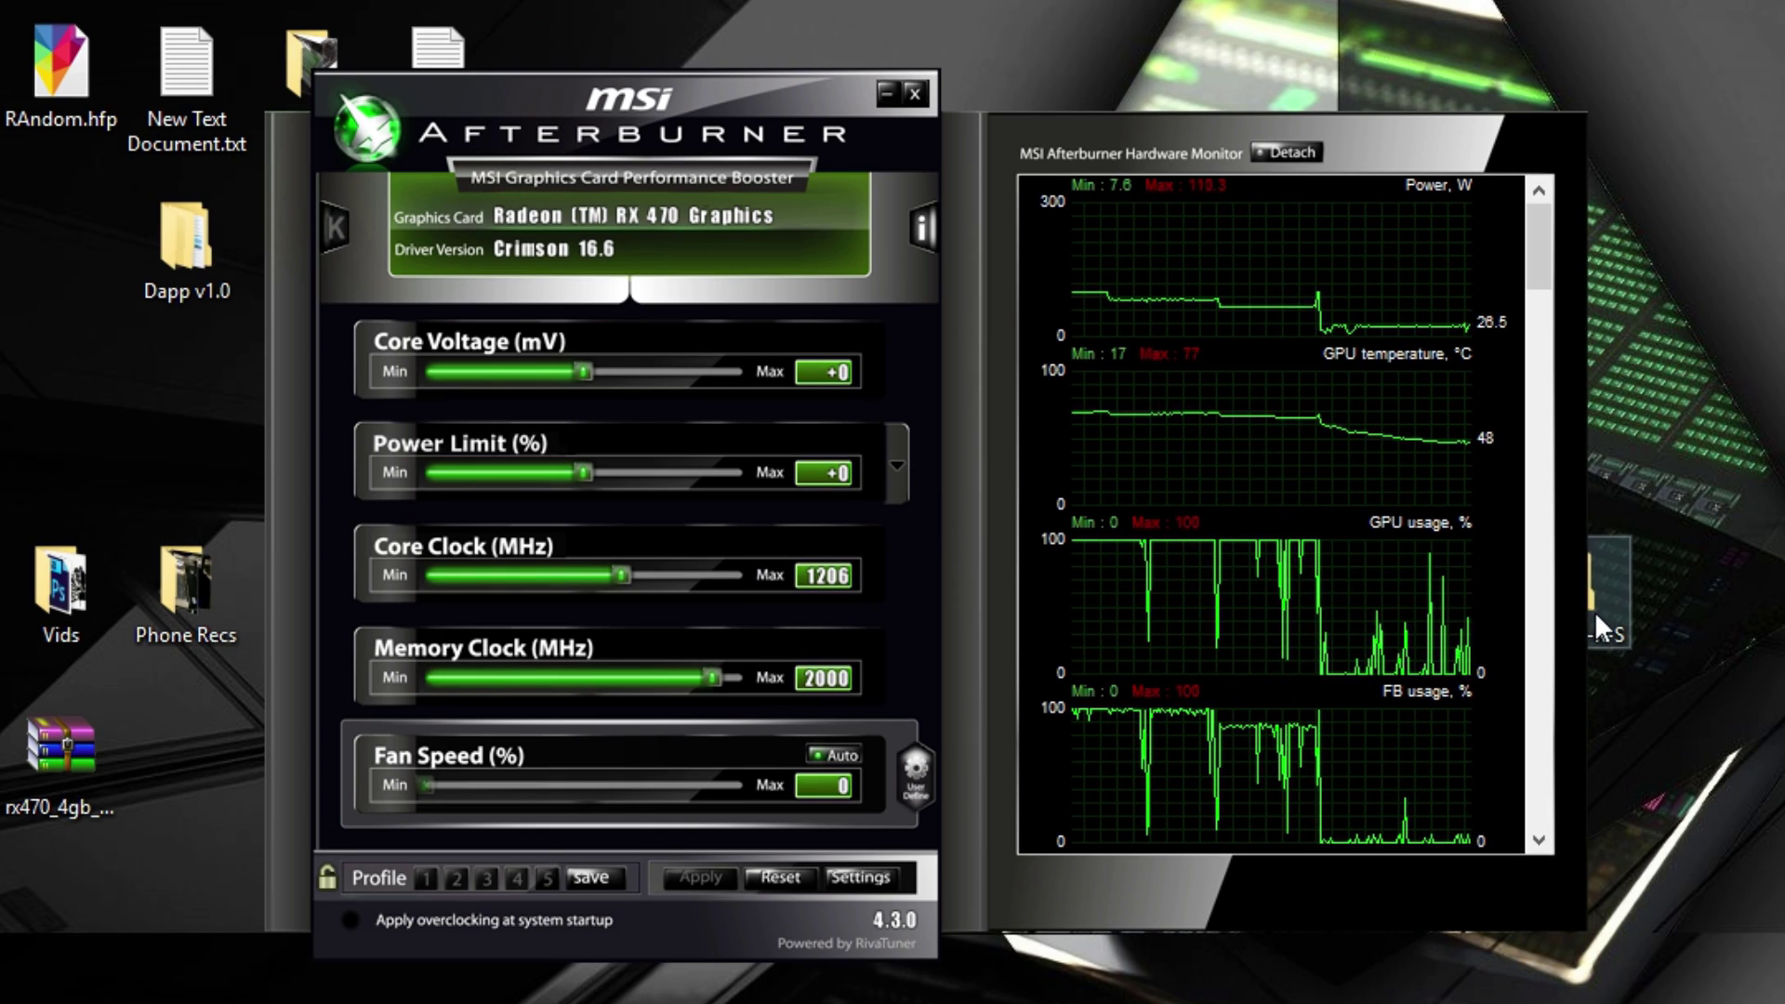
# Launch 'Start Miner 4GB+' from the M-I-N-E-R-S > Claymore v7.4 Miner folder.
pyautogui.doubleClick(1594, 611)
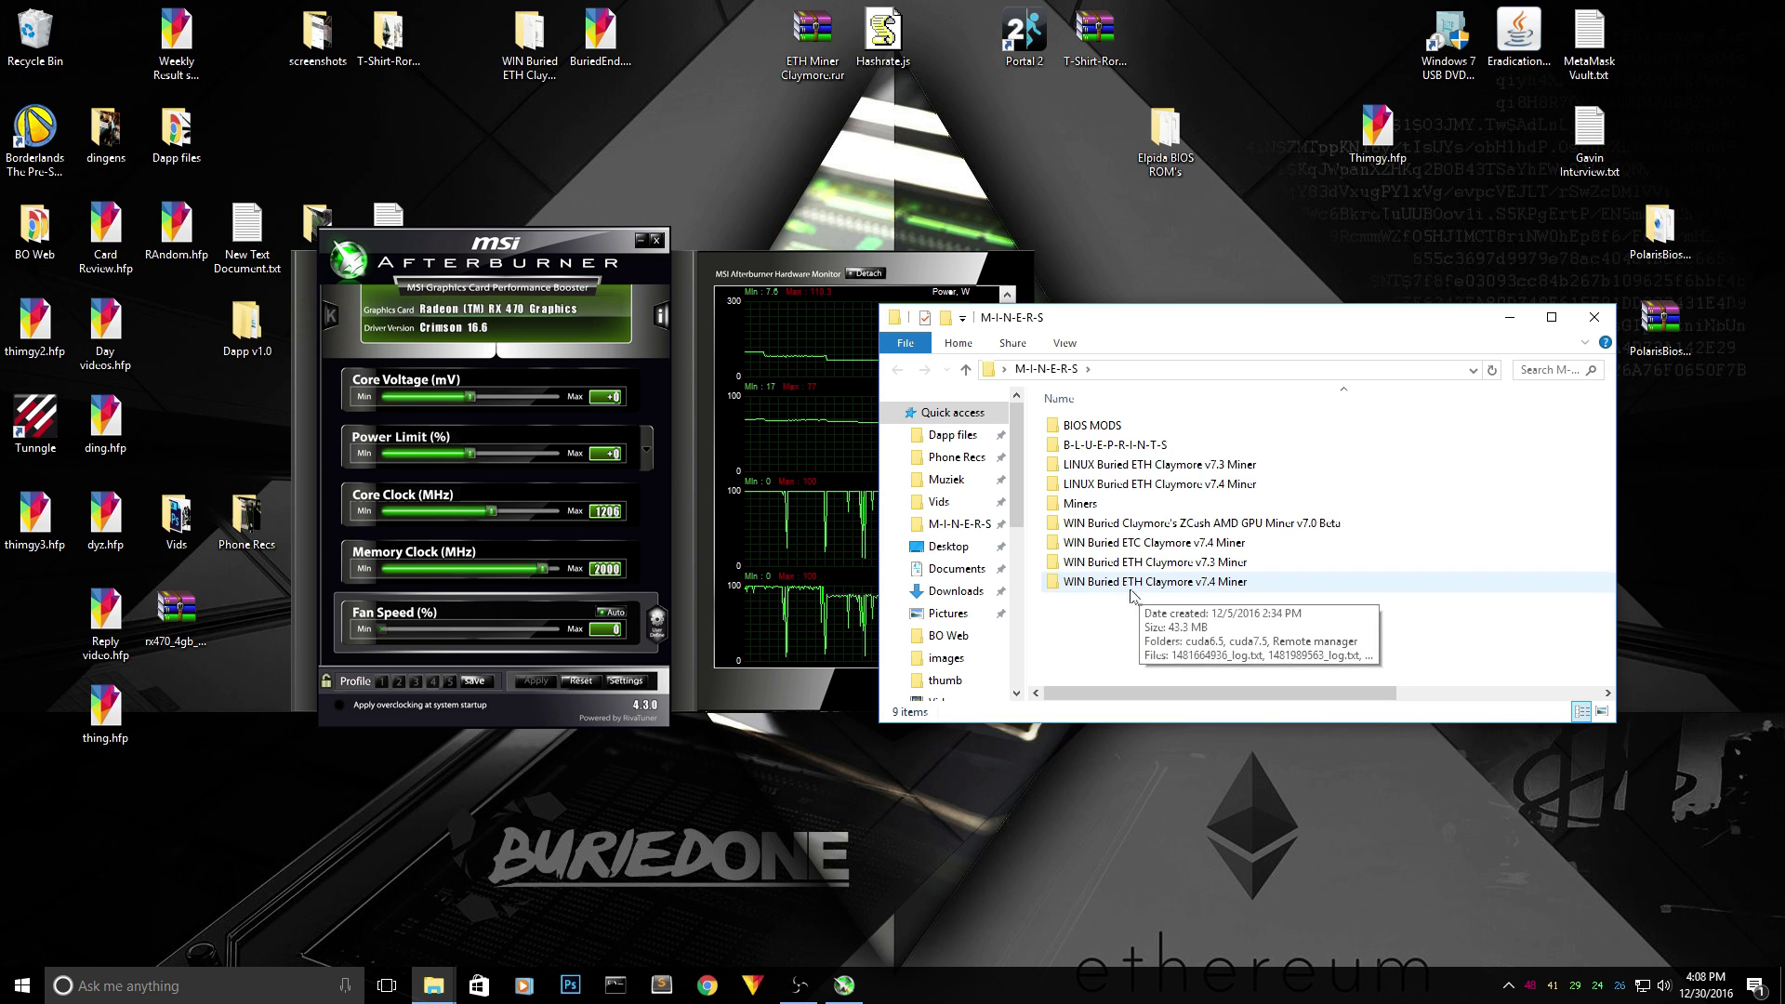
pyautogui.doubleClick(1132, 584)
pyautogui.scroll(-5, 1132, 595)
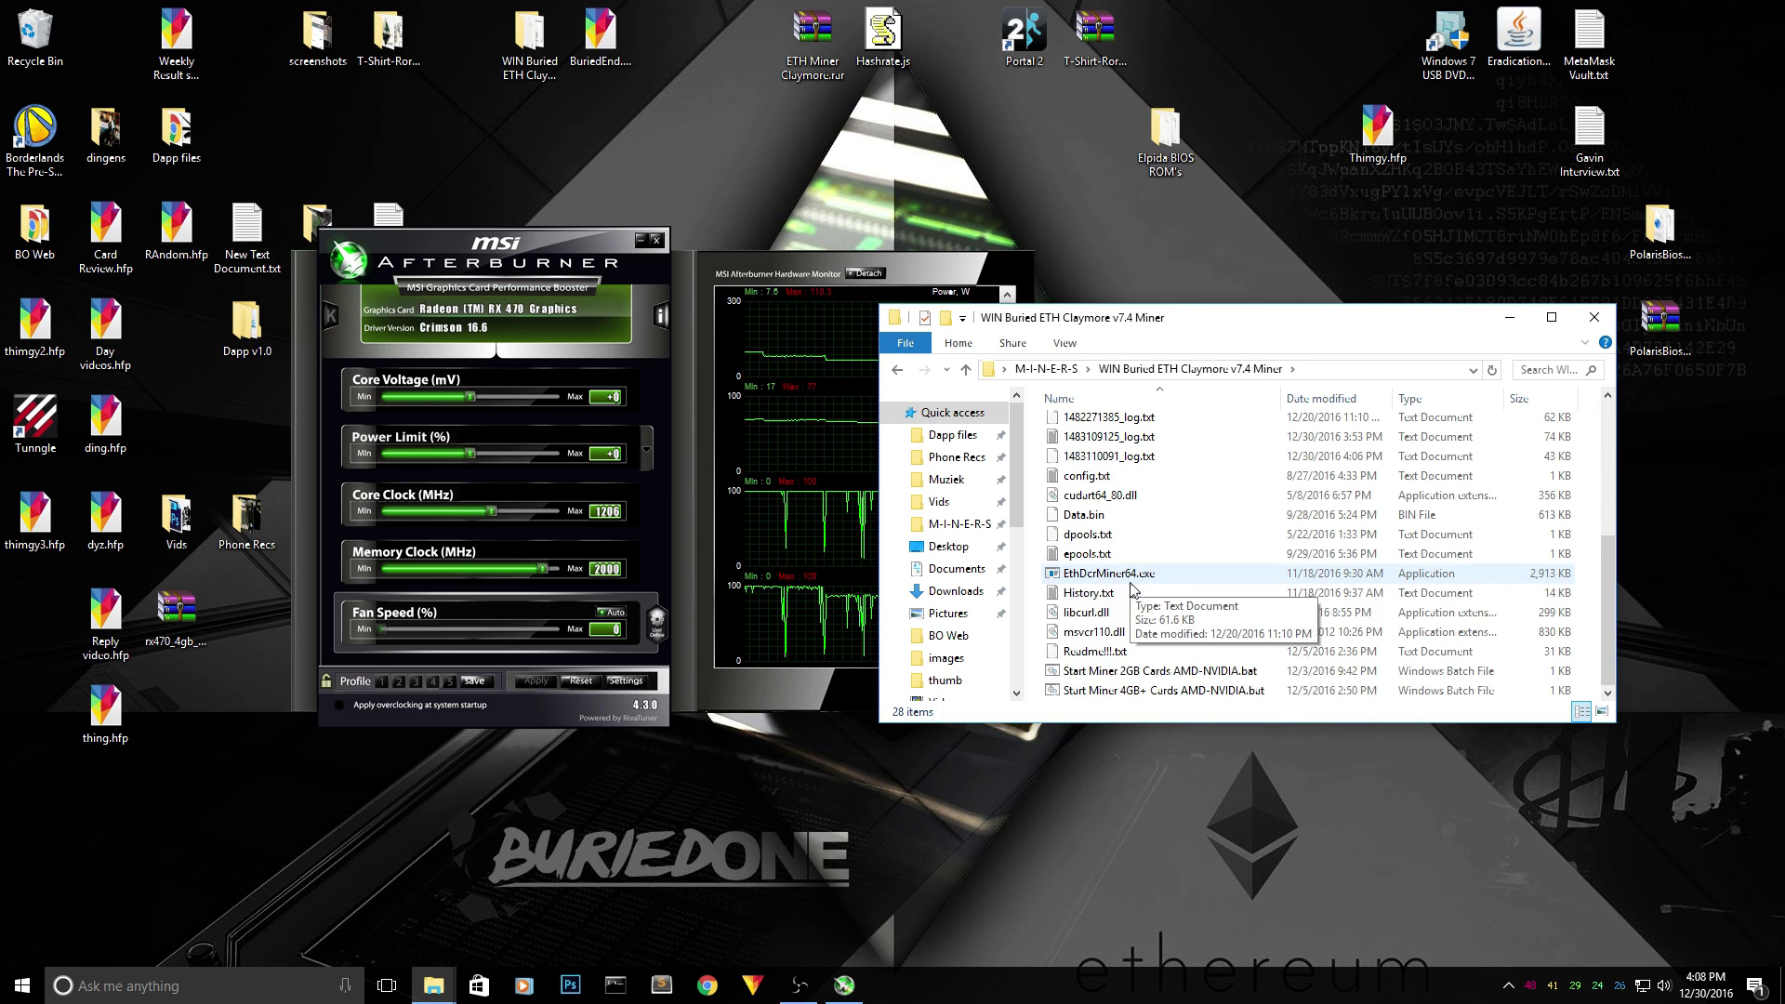
pyautogui.doubleClick(1112, 692)
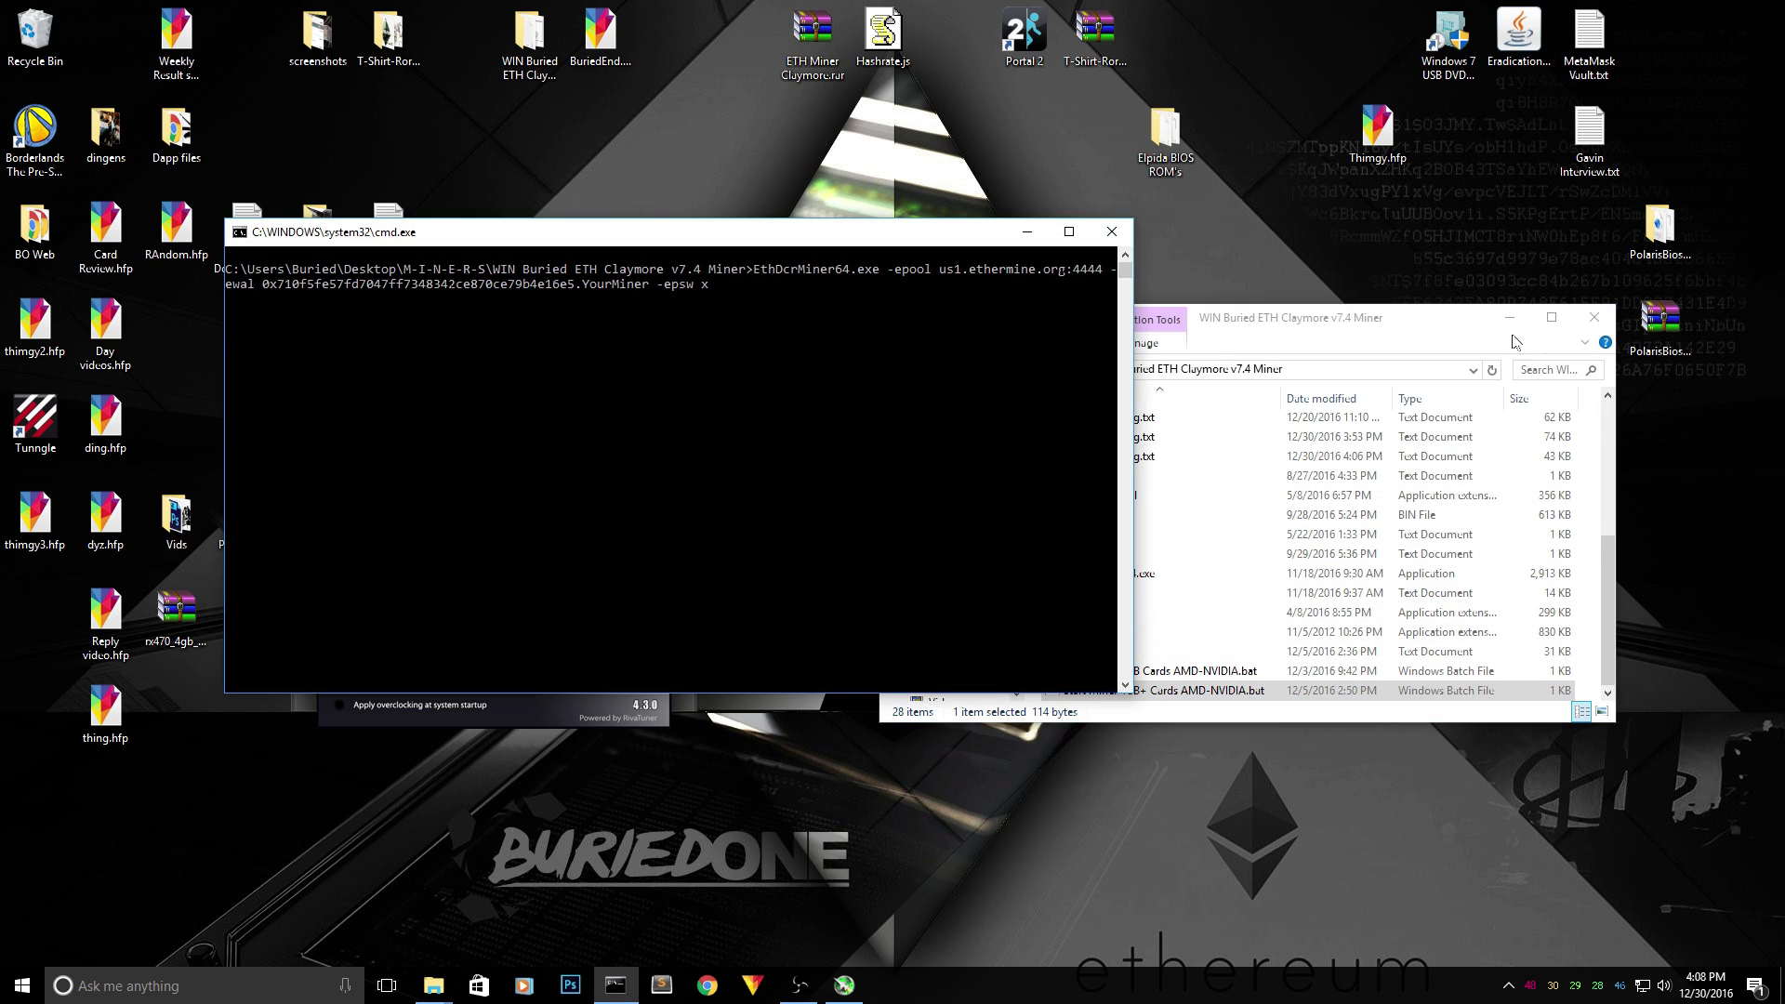
# Move the miner console to the right and narrow it so Afterburner stays visible.
pyautogui.moveTo(814, 247); pyautogui.dragTo(1360, 234)
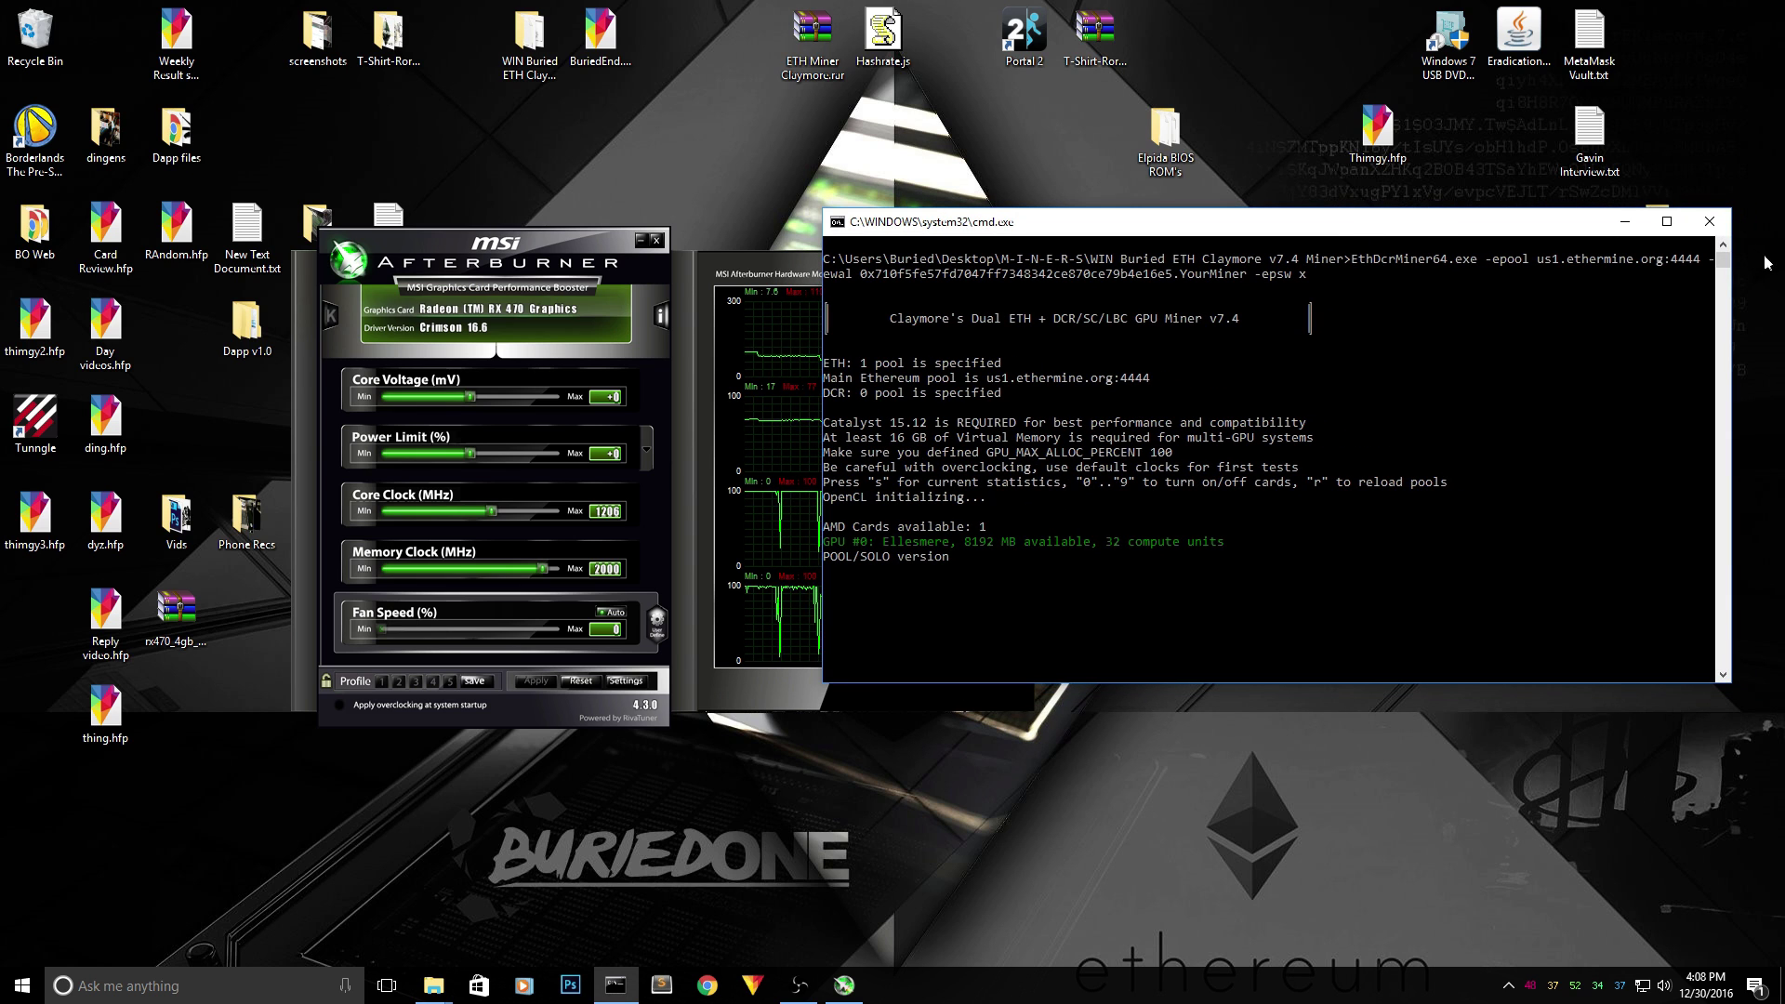
pyautogui.moveTo(1735, 284); pyautogui.dragTo(1541, 284)
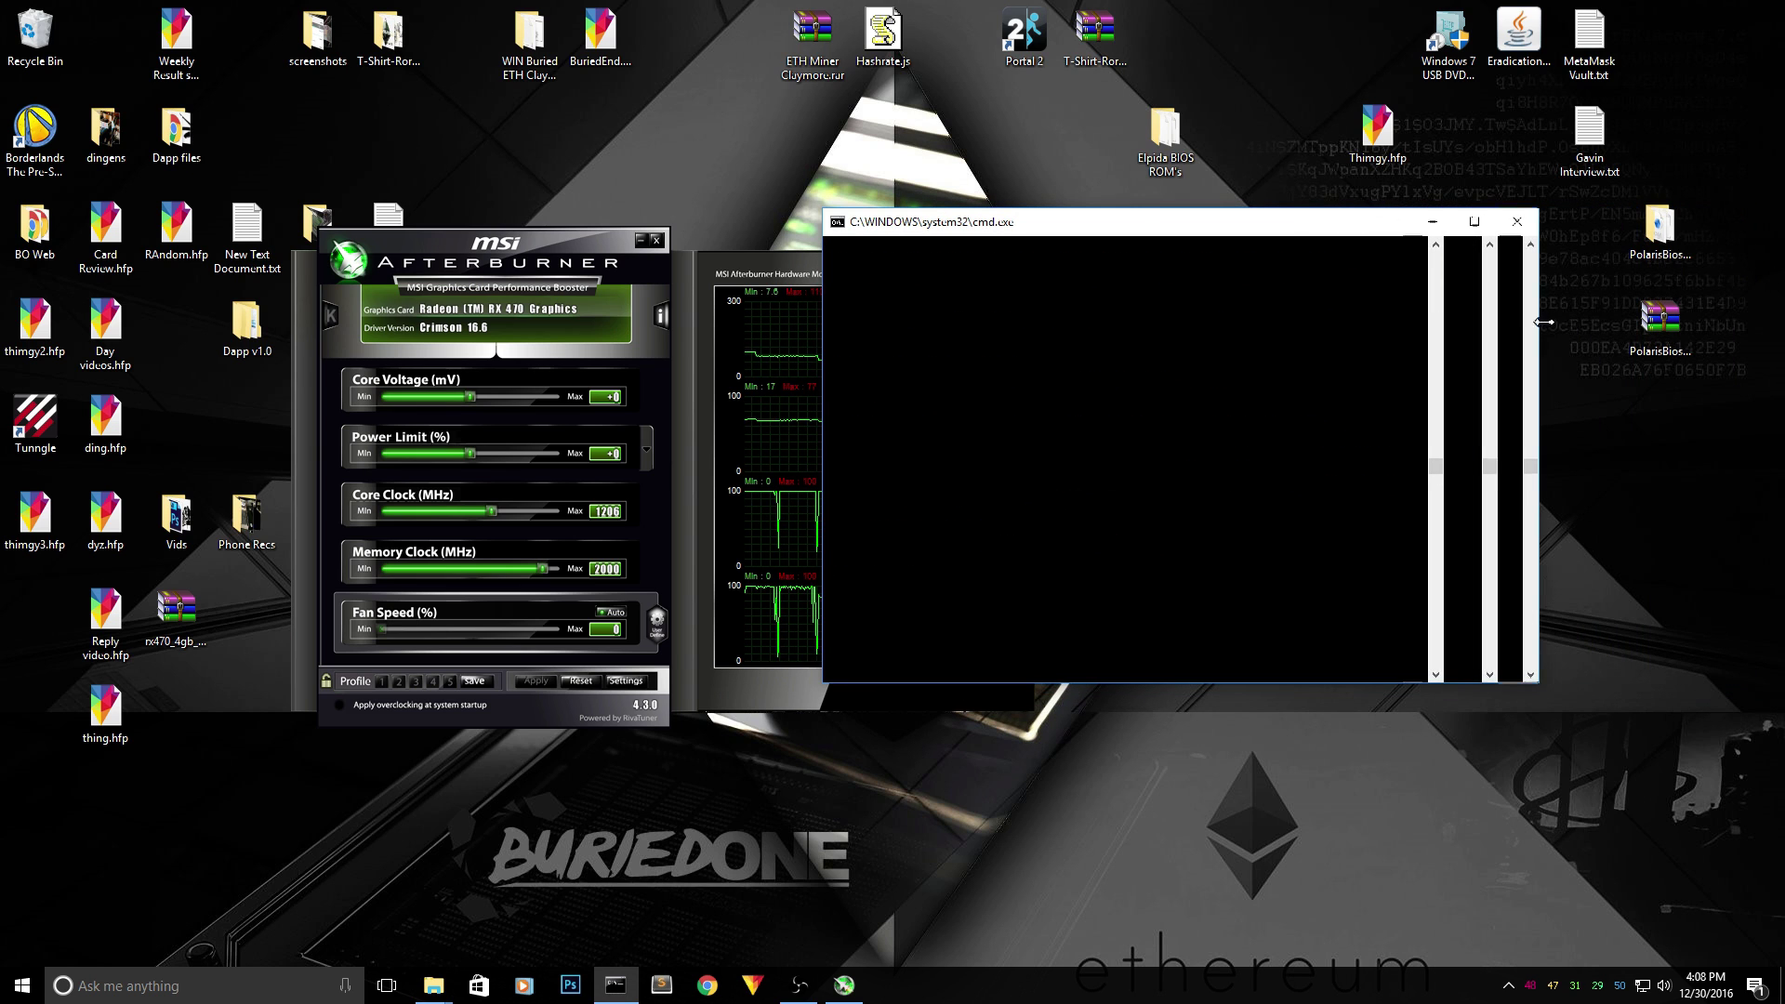
pyautogui.moveTo(1145, 232); pyautogui.dragTo(1390, 232)
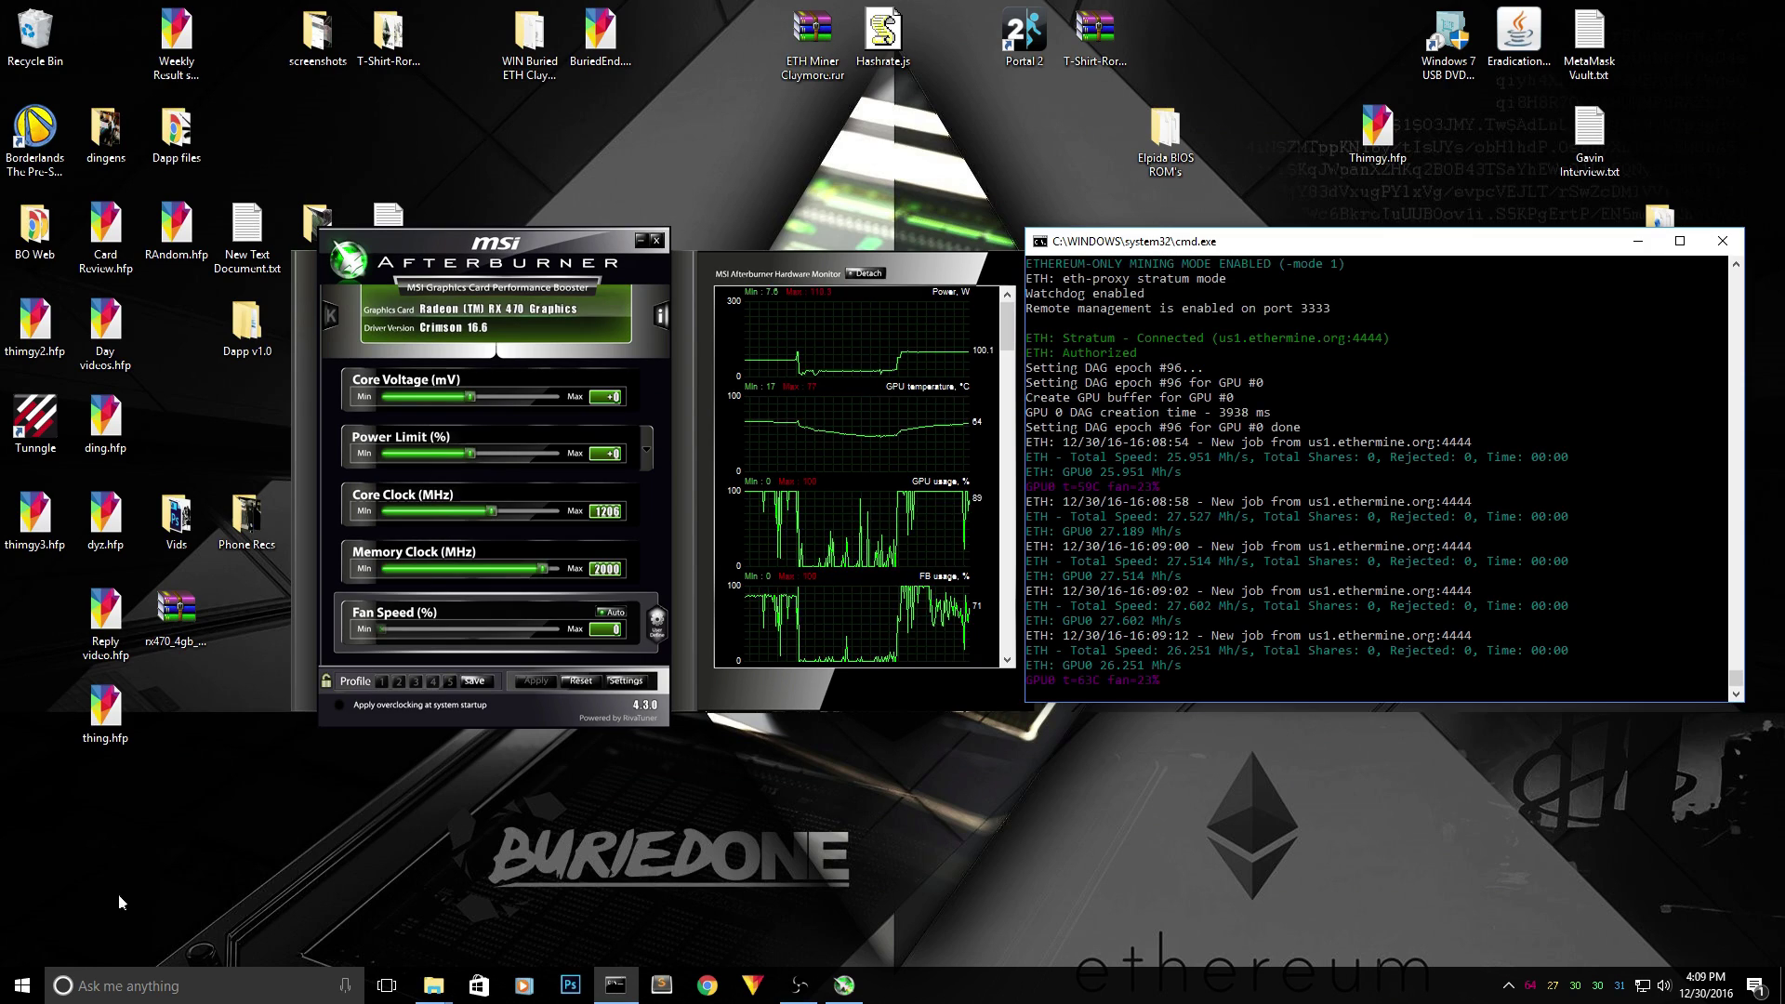
# Open Windows Calculator and place it over the right side of the miner console.
pyautogui.click(117, 991)
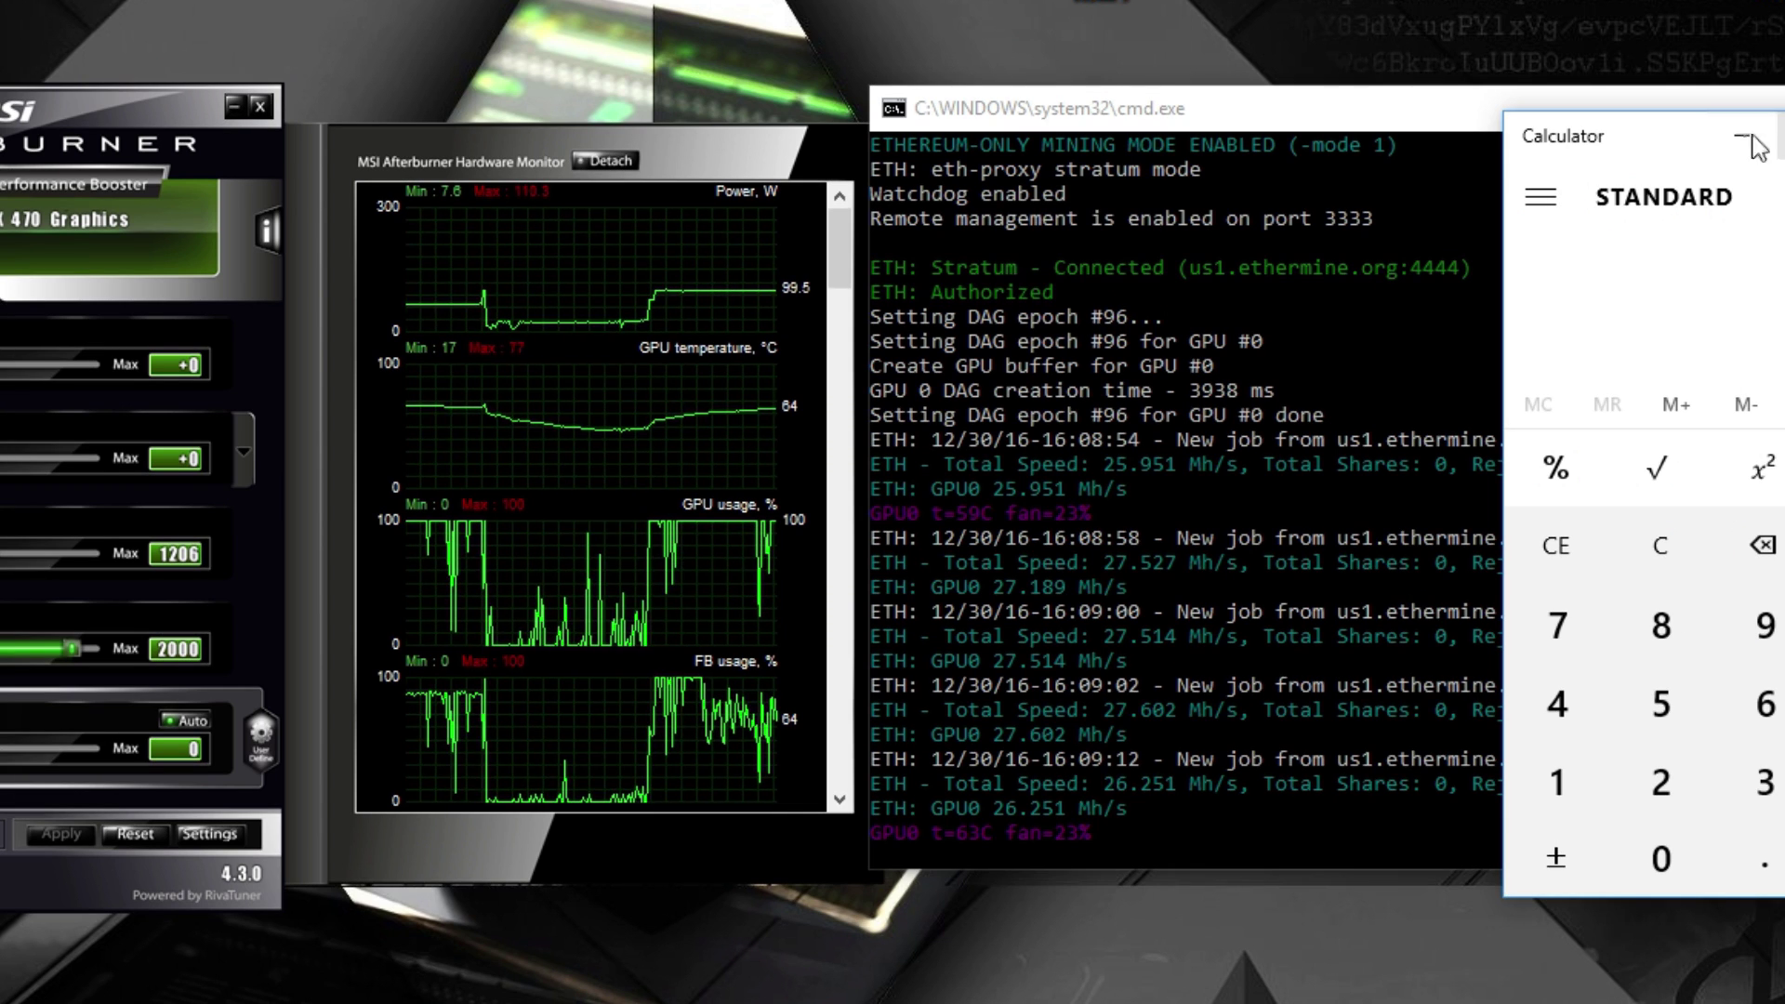
pyautogui.moveTo(1490, 259); pyautogui.dragTo(1219, 248)
pyautogui.moveTo(1188, 121); pyautogui.dragTo(1411, 127)
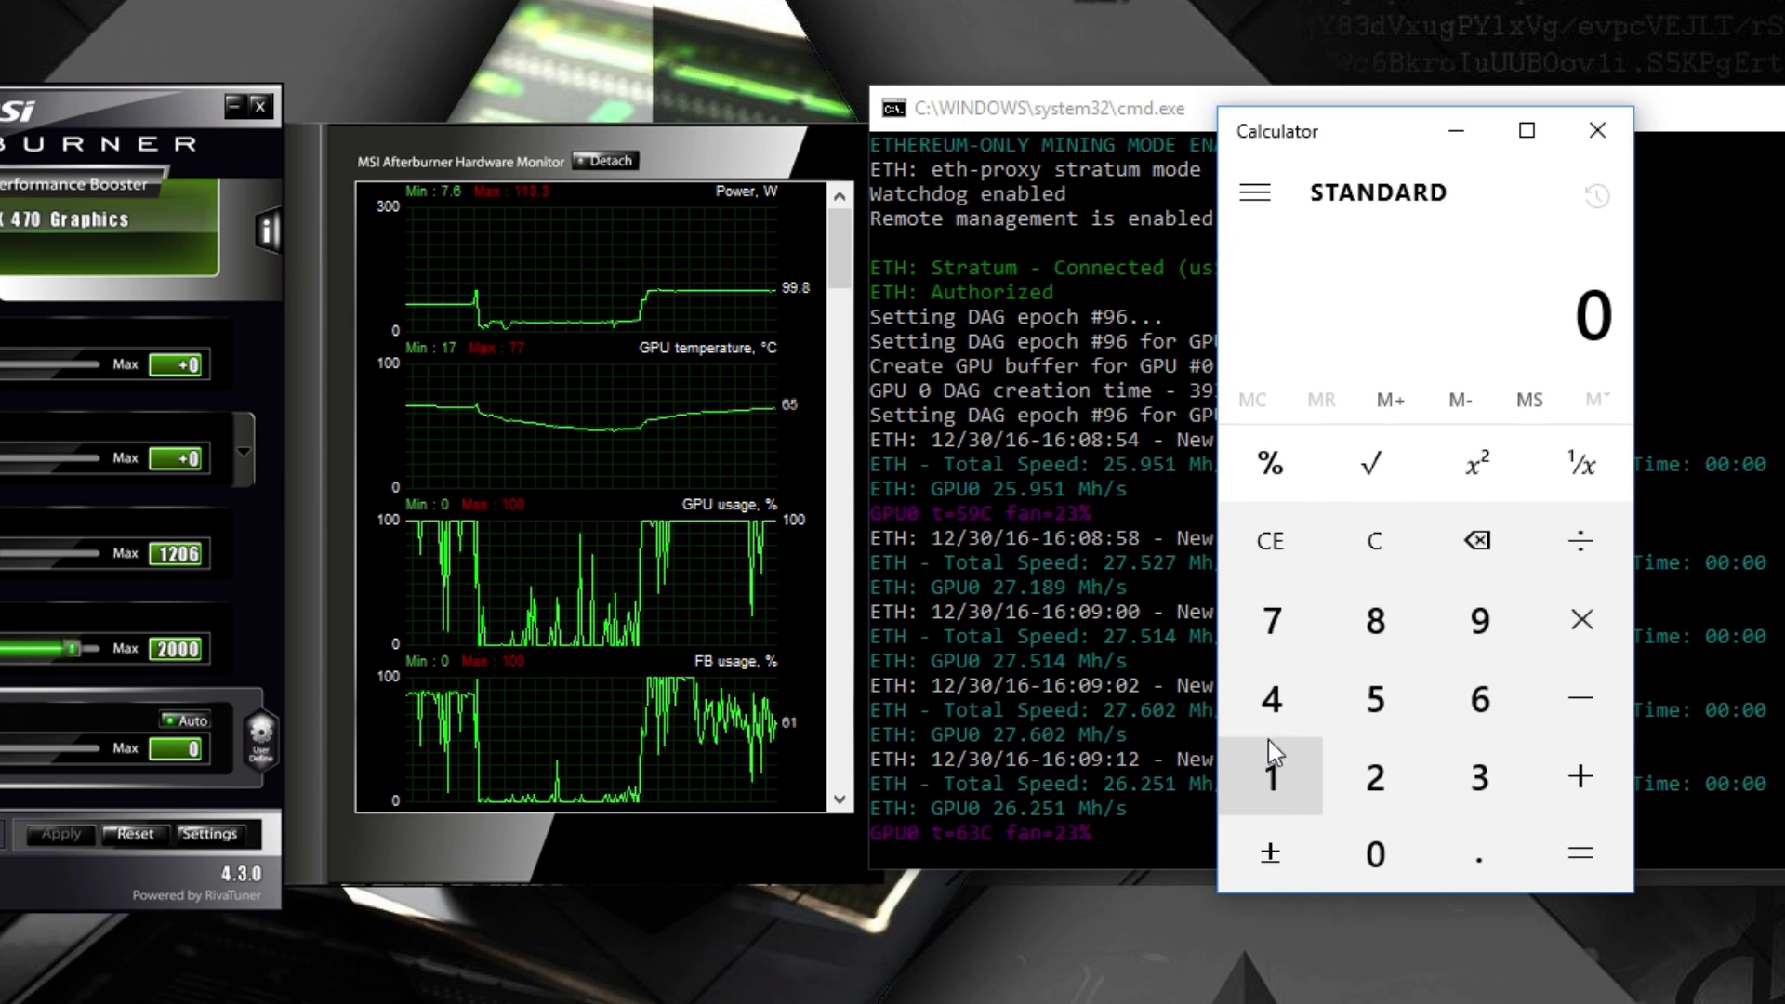
# Calculate 100 ÷ 27.5 for about 3.64 watts per MH/s.
pyautogui.click(1276, 772)
pyautogui.doubleClick(1381, 860)
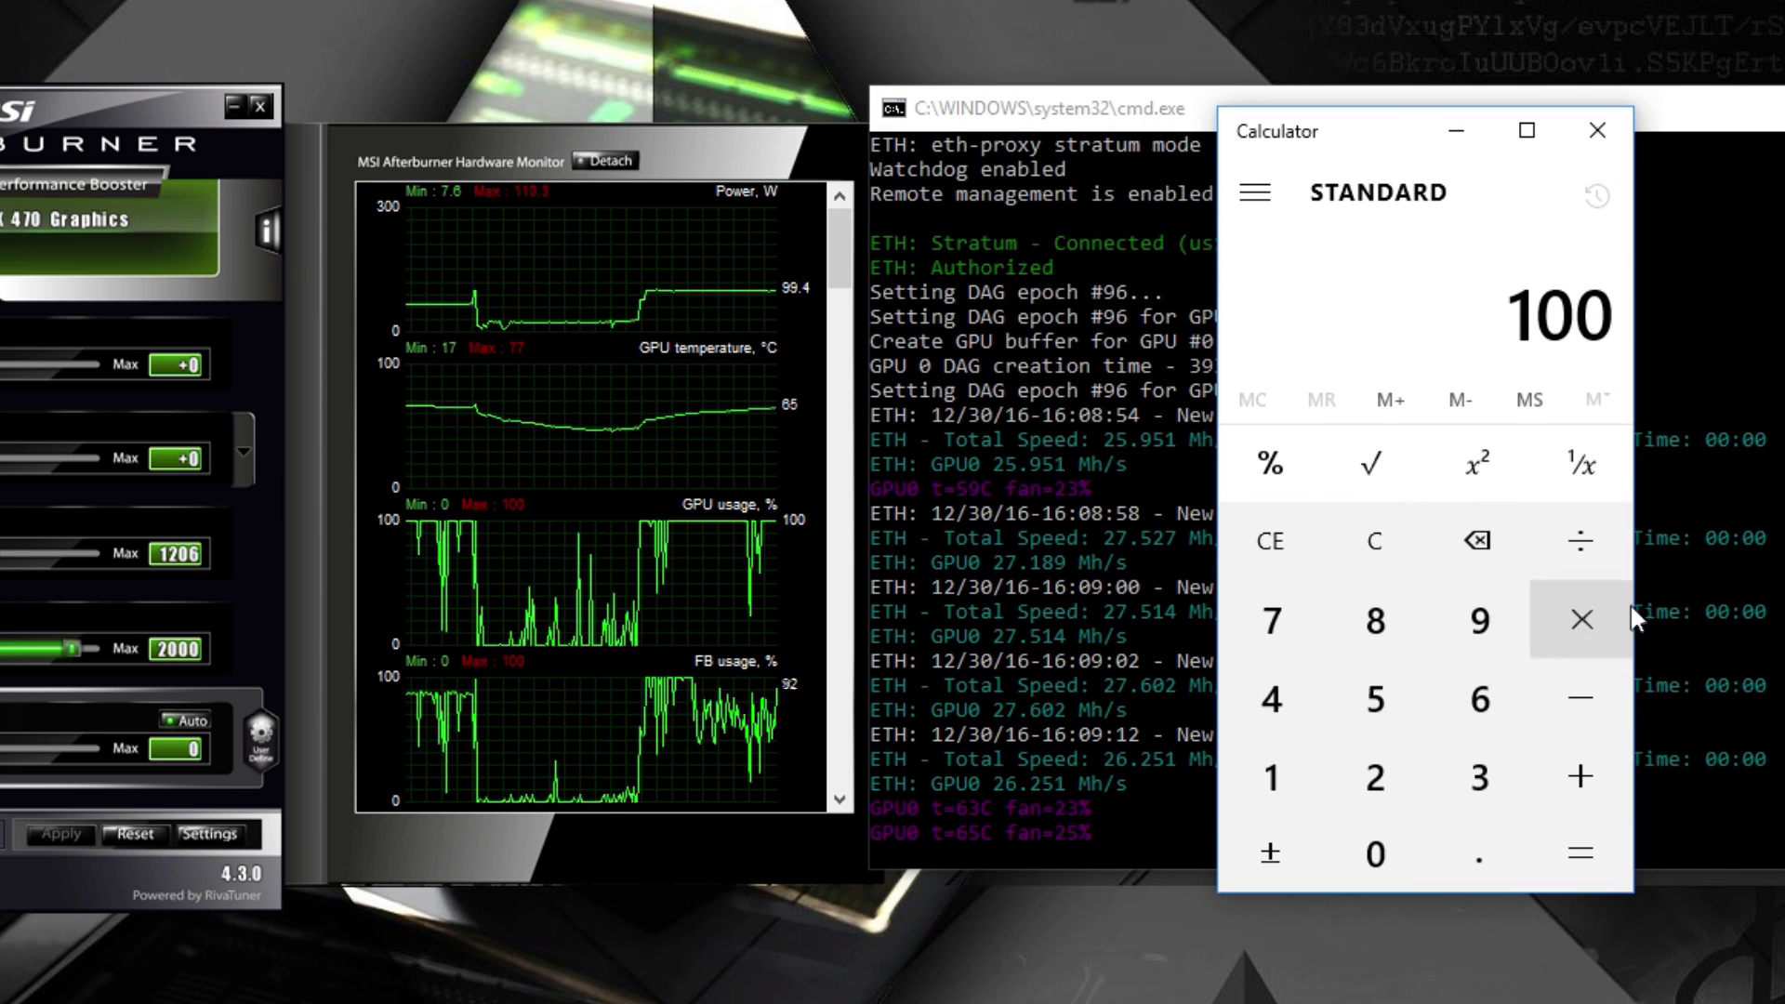
pyautogui.click(1582, 537)
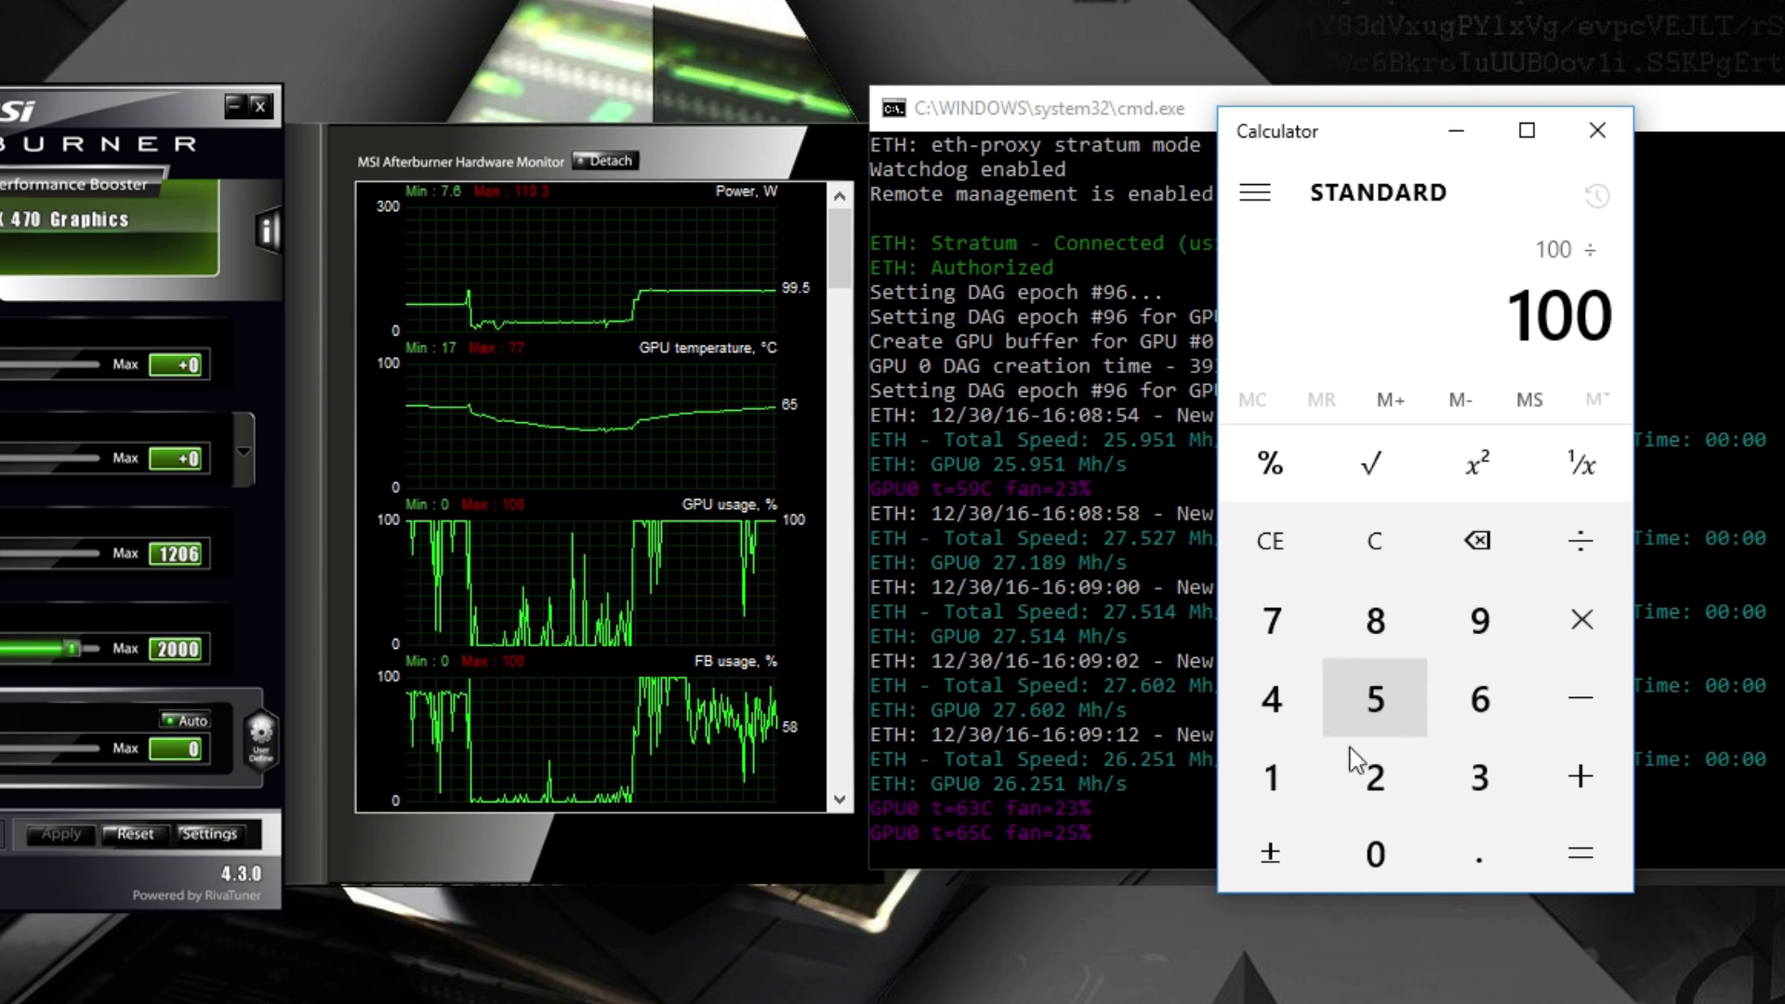
pyautogui.write('27')
pyautogui.click(1482, 860)
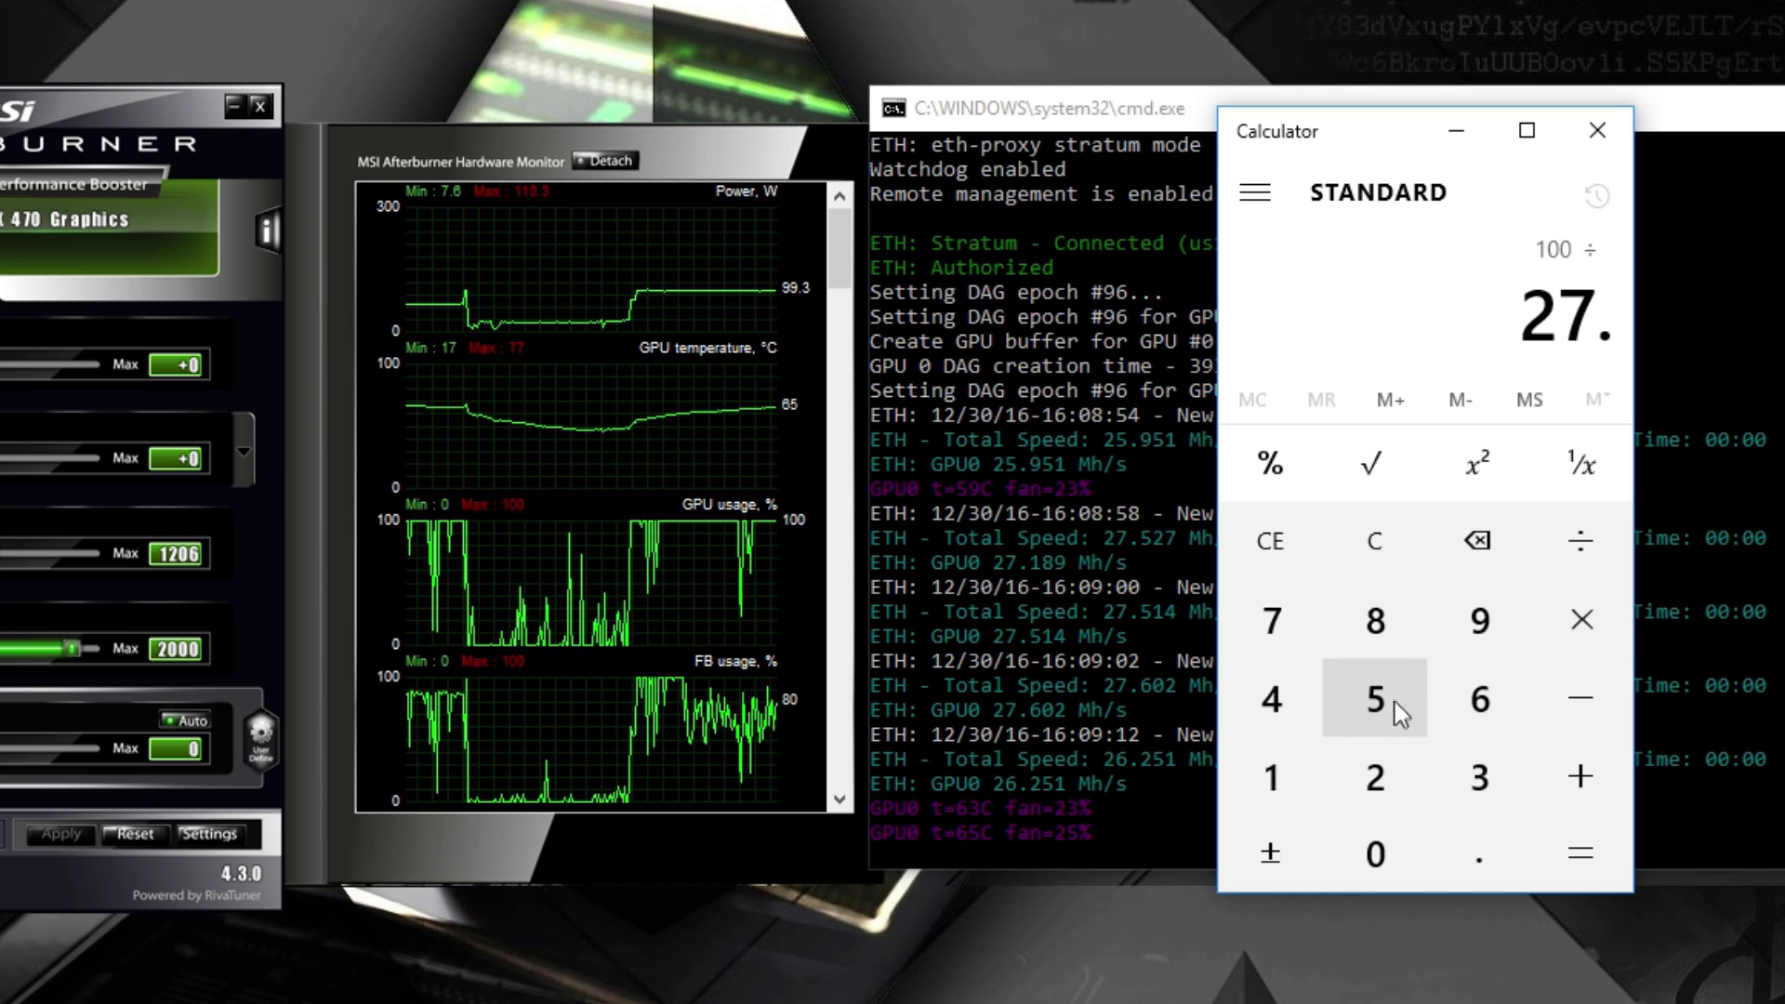
pyautogui.click(1395, 709)
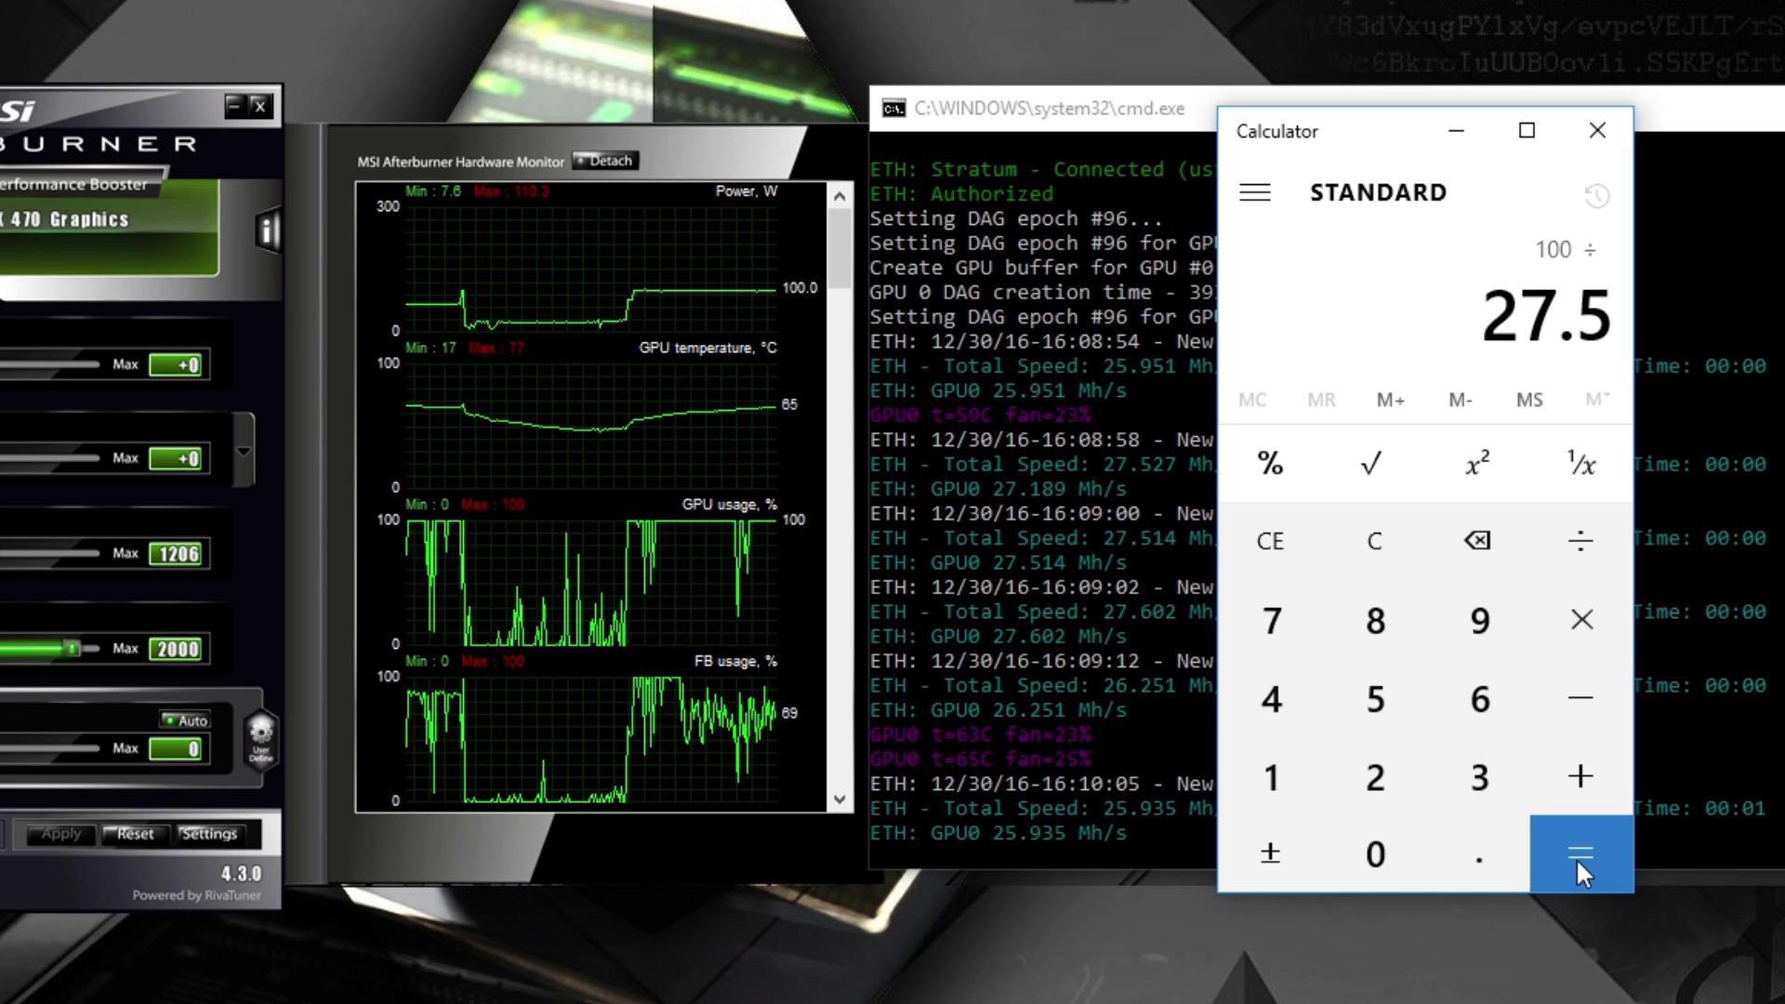
pyautogui.click(1576, 858)
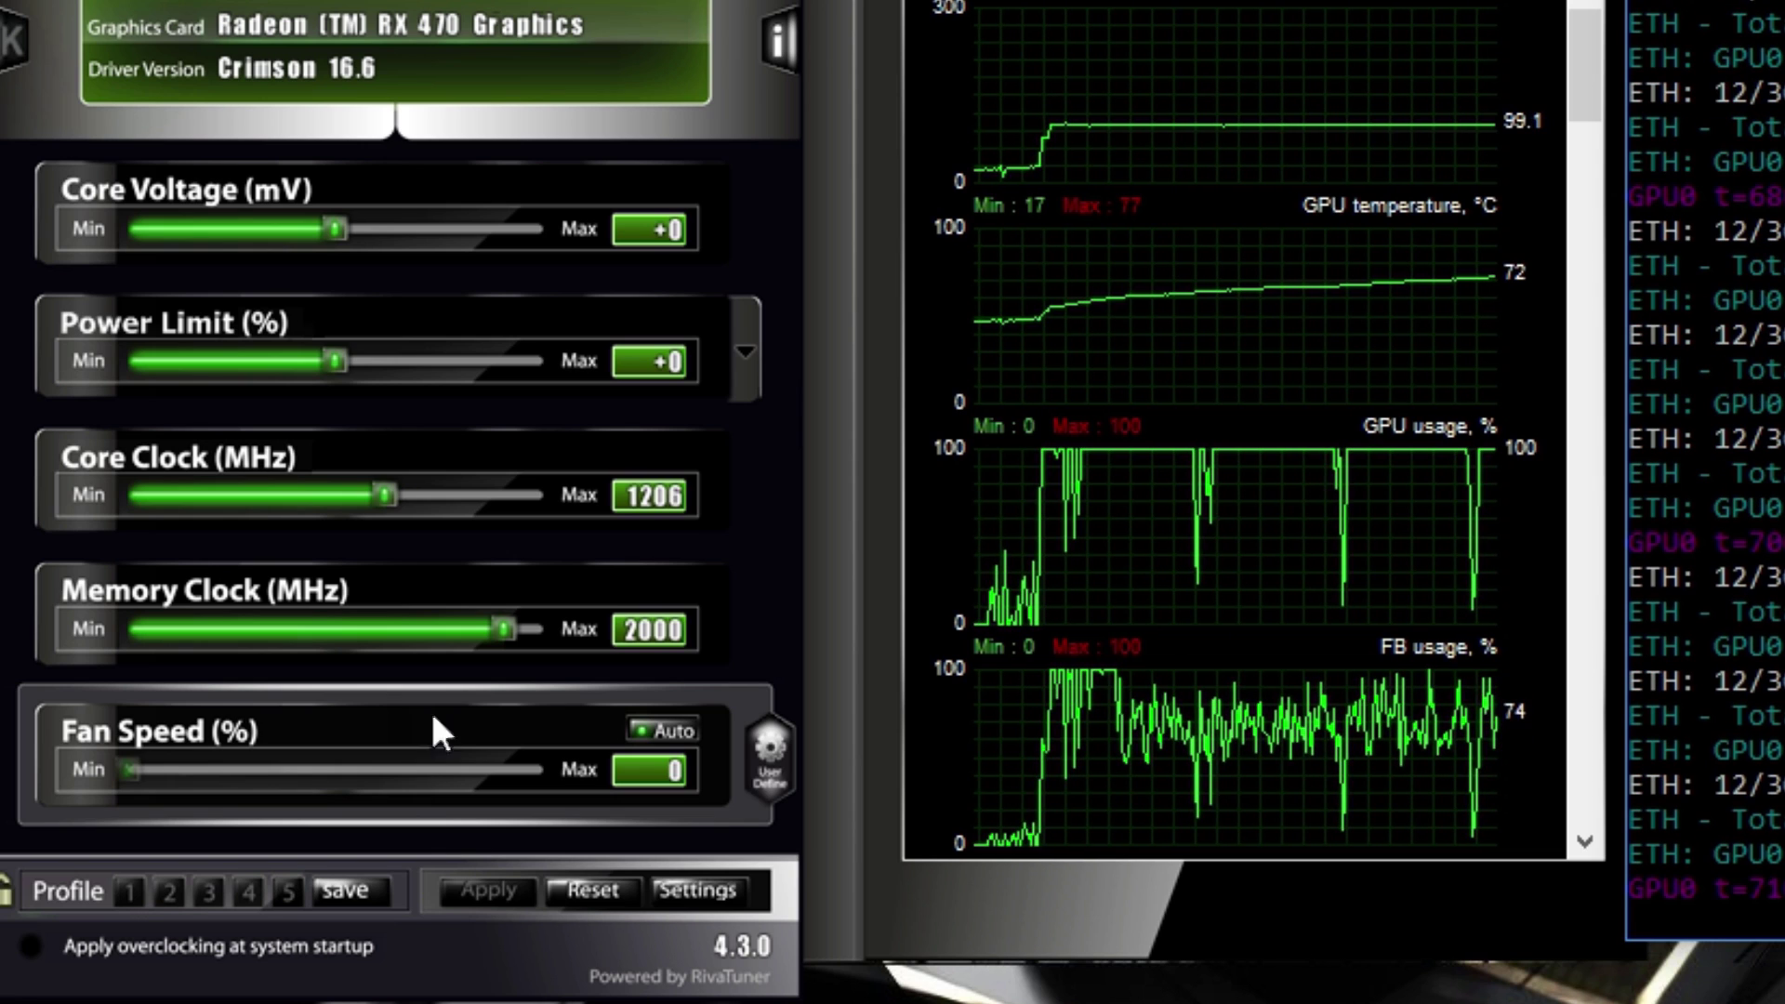
# Enter 2100 MHz as the RX 470's Memory Clock value.
pyautogui.click(654, 627)
pyautogui.write('2100')
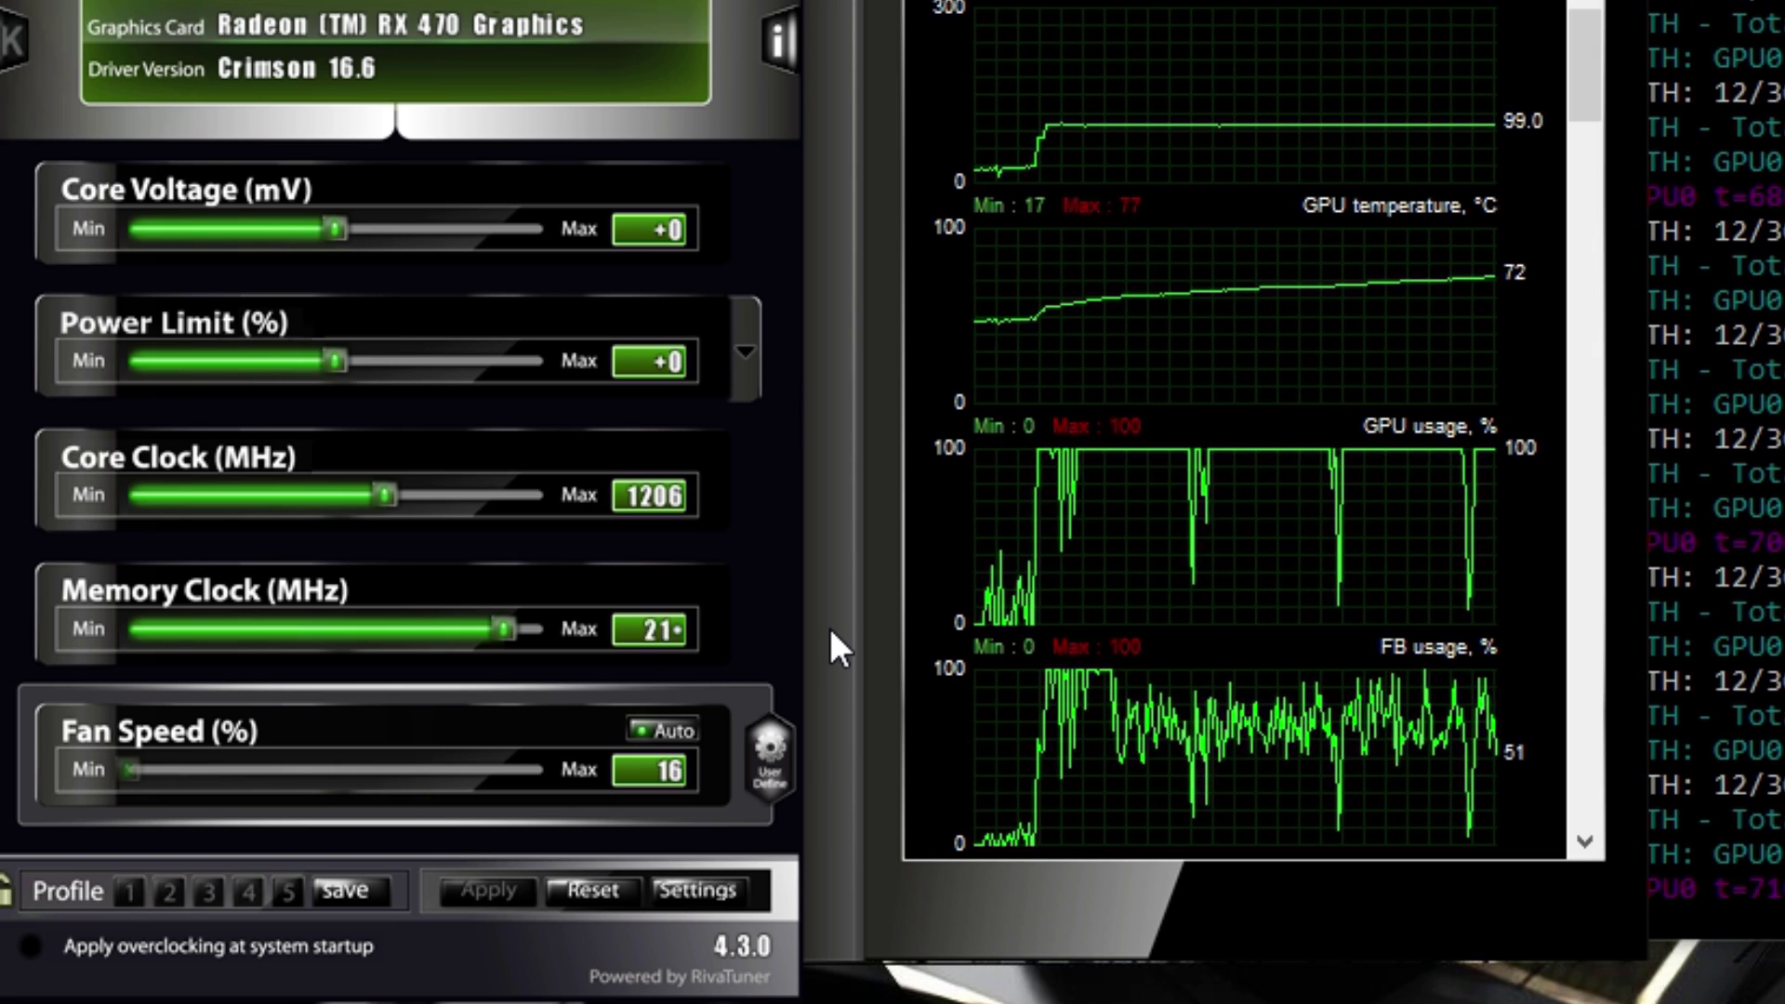
pyautogui.press('Return')
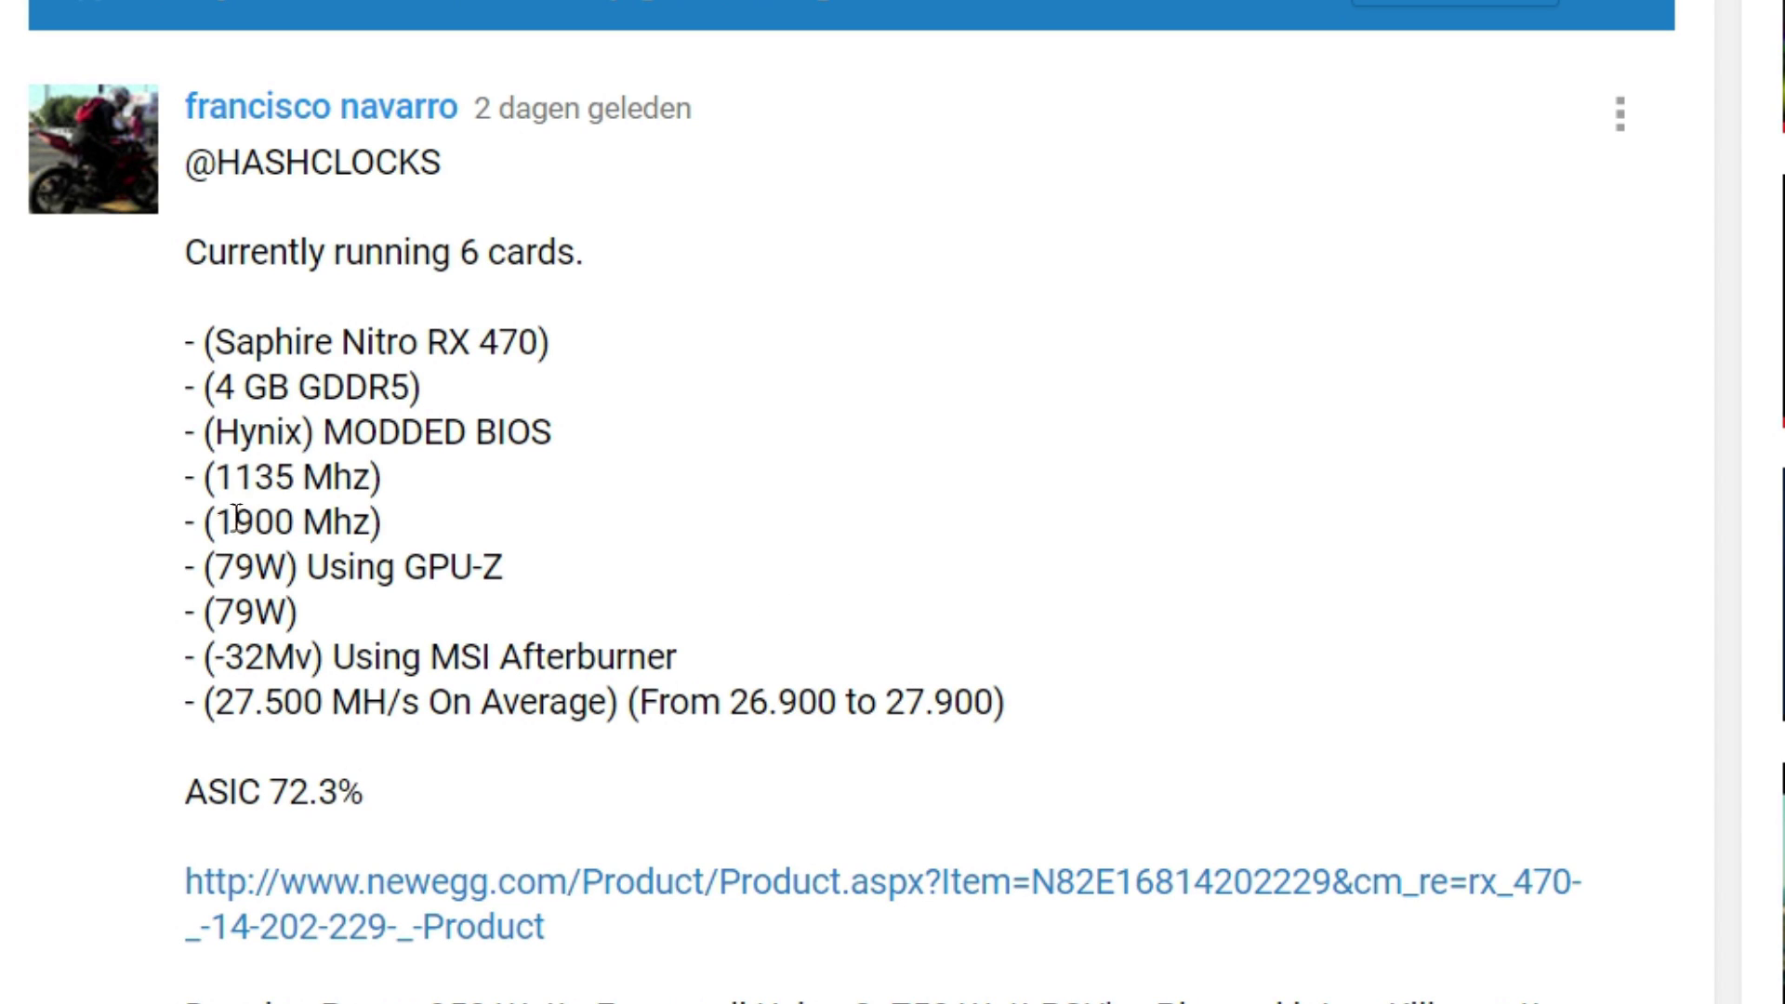
# Mark the 1900 Mhz memory setting, then expand the Sapphire RX 470 comment with 'Meer informatie'.
pyautogui.moveTo(207, 522); pyautogui.dragTo(388, 522)
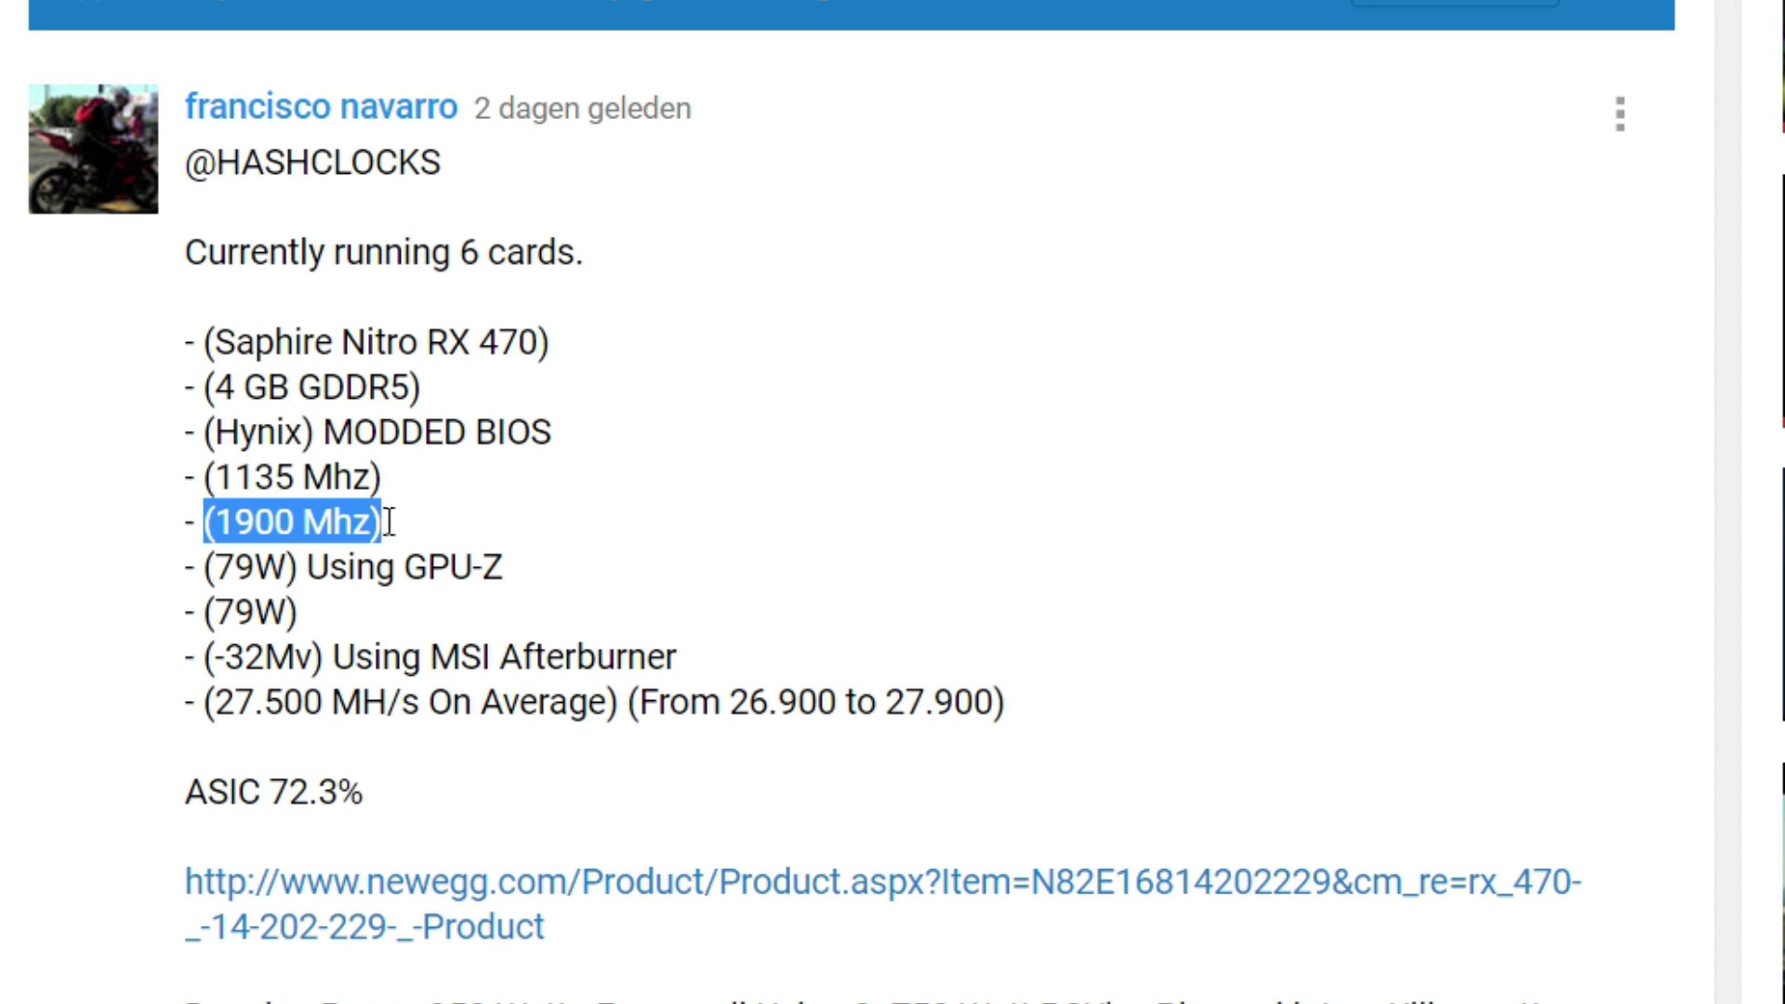
pyautogui.click(613, 528)
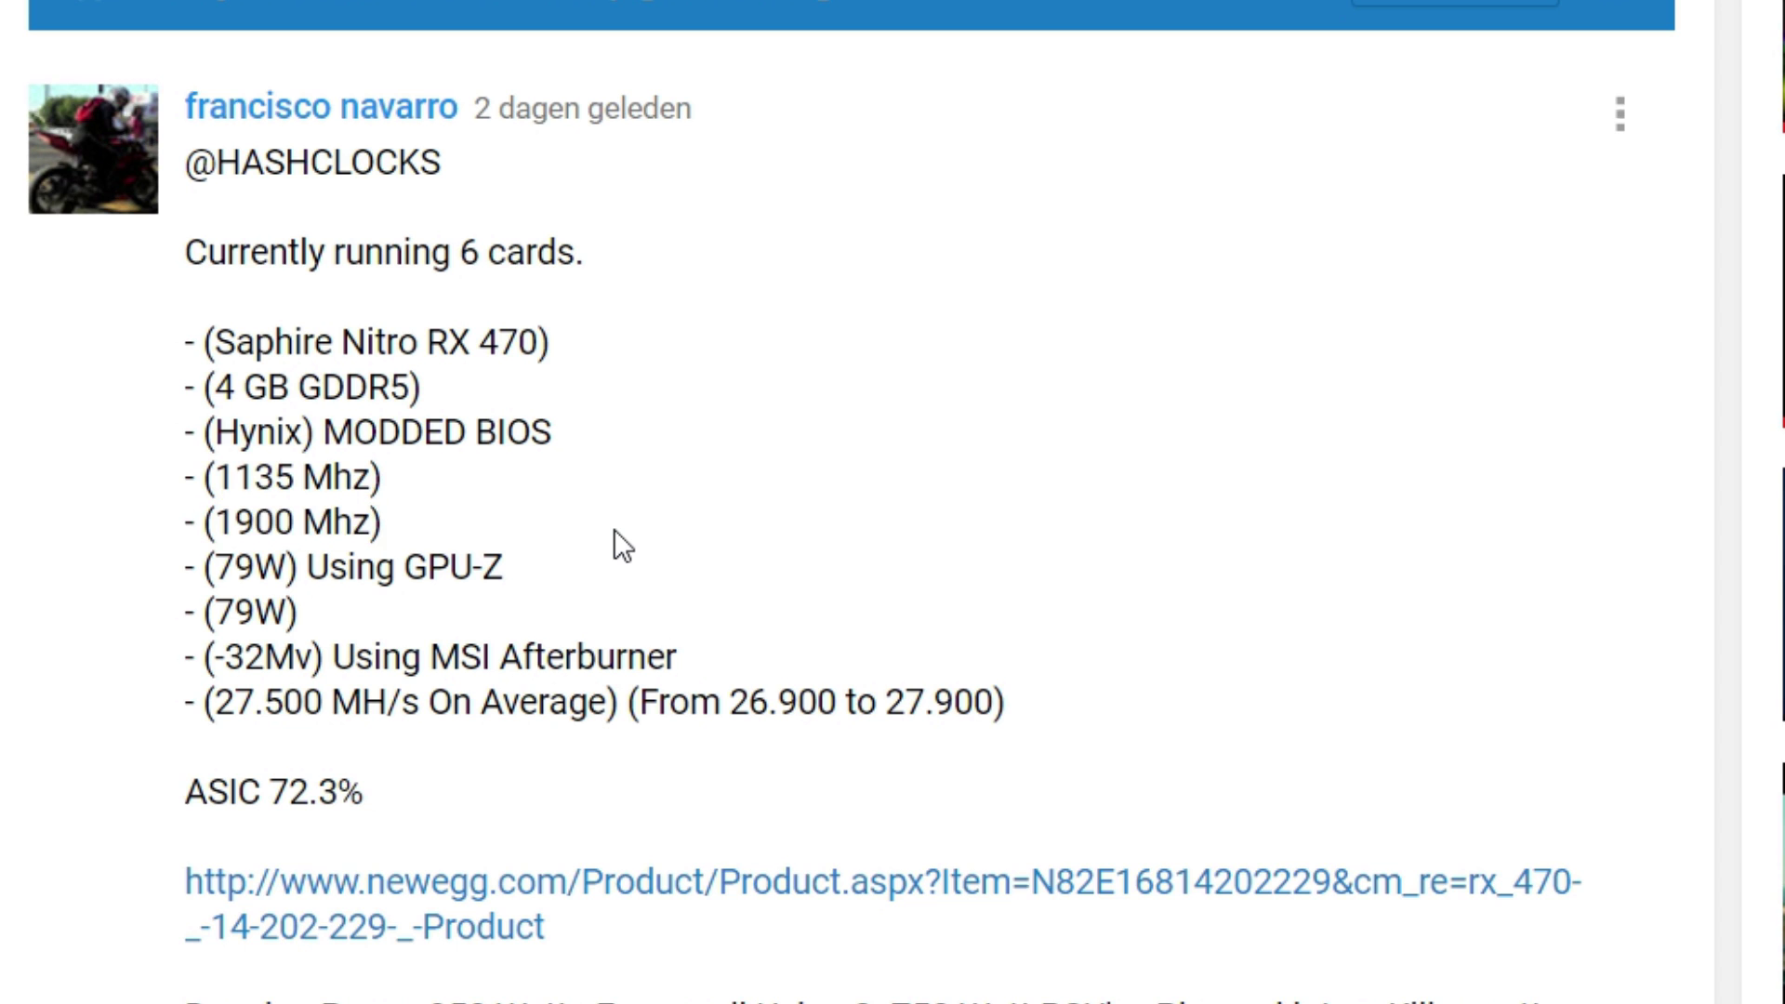
pyautogui.scroll(-8, 613, 528)
pyautogui.scroll(-2, 616, 559)
pyautogui.click(410, 613)
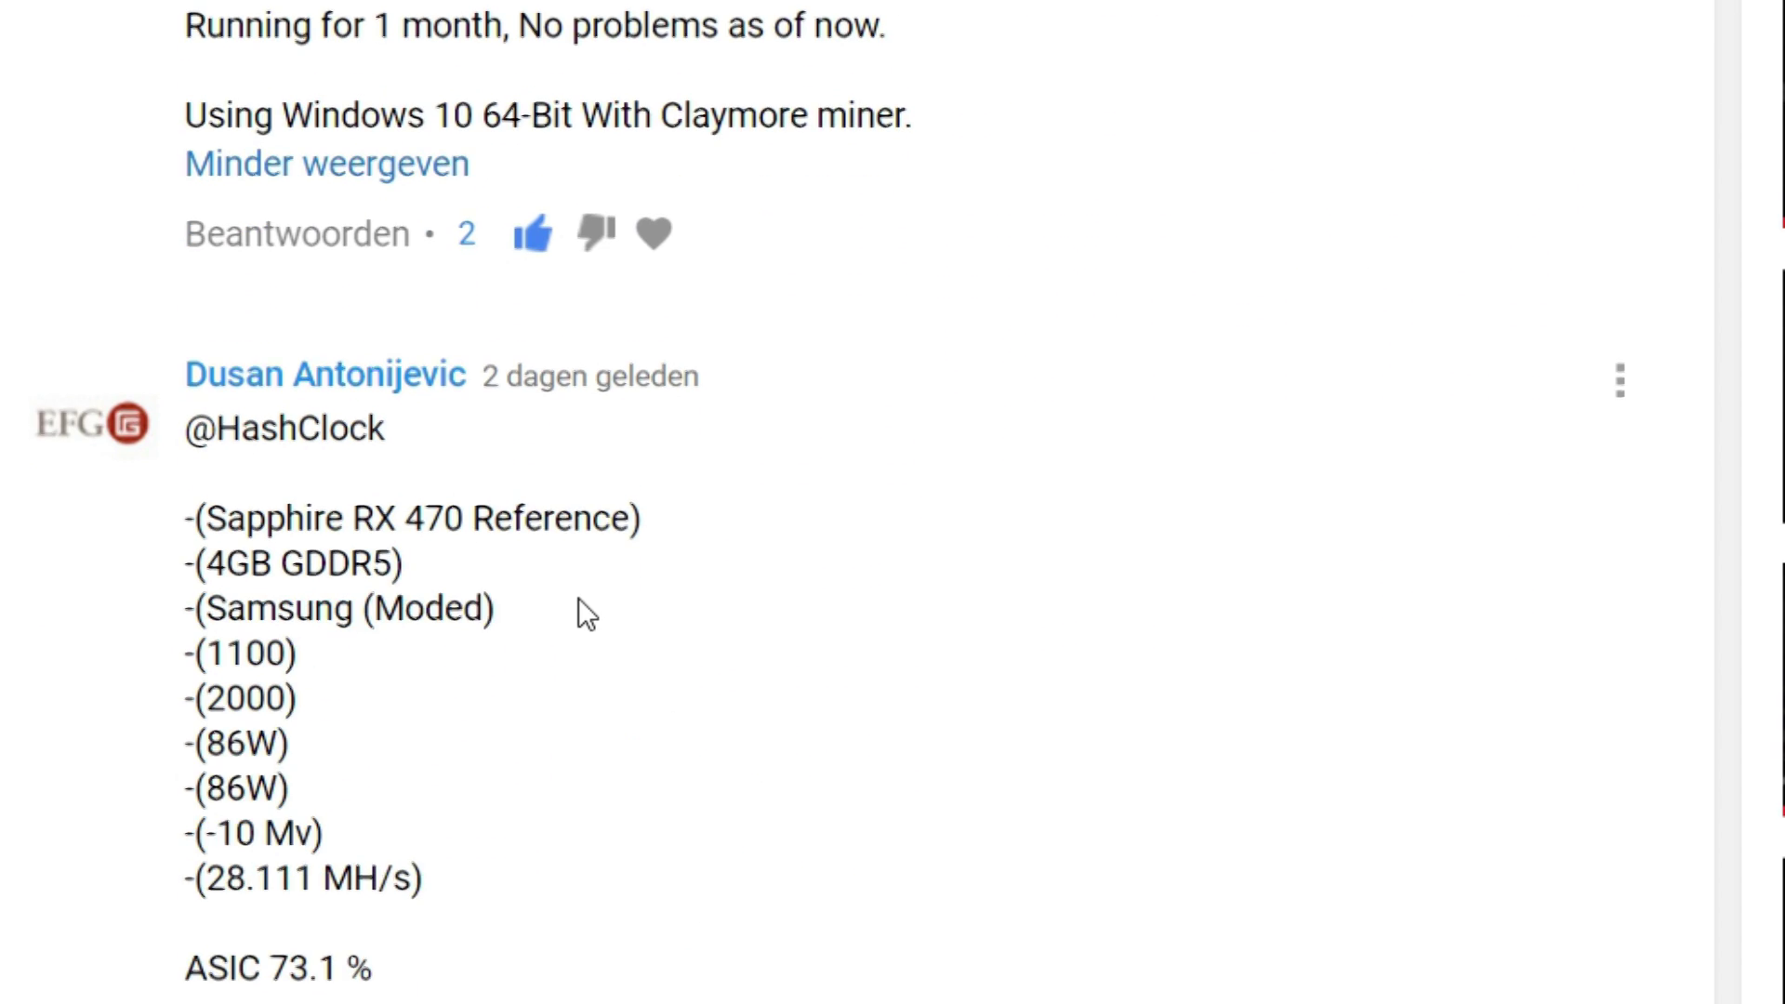
pyautogui.scroll(-2, 371, 591)
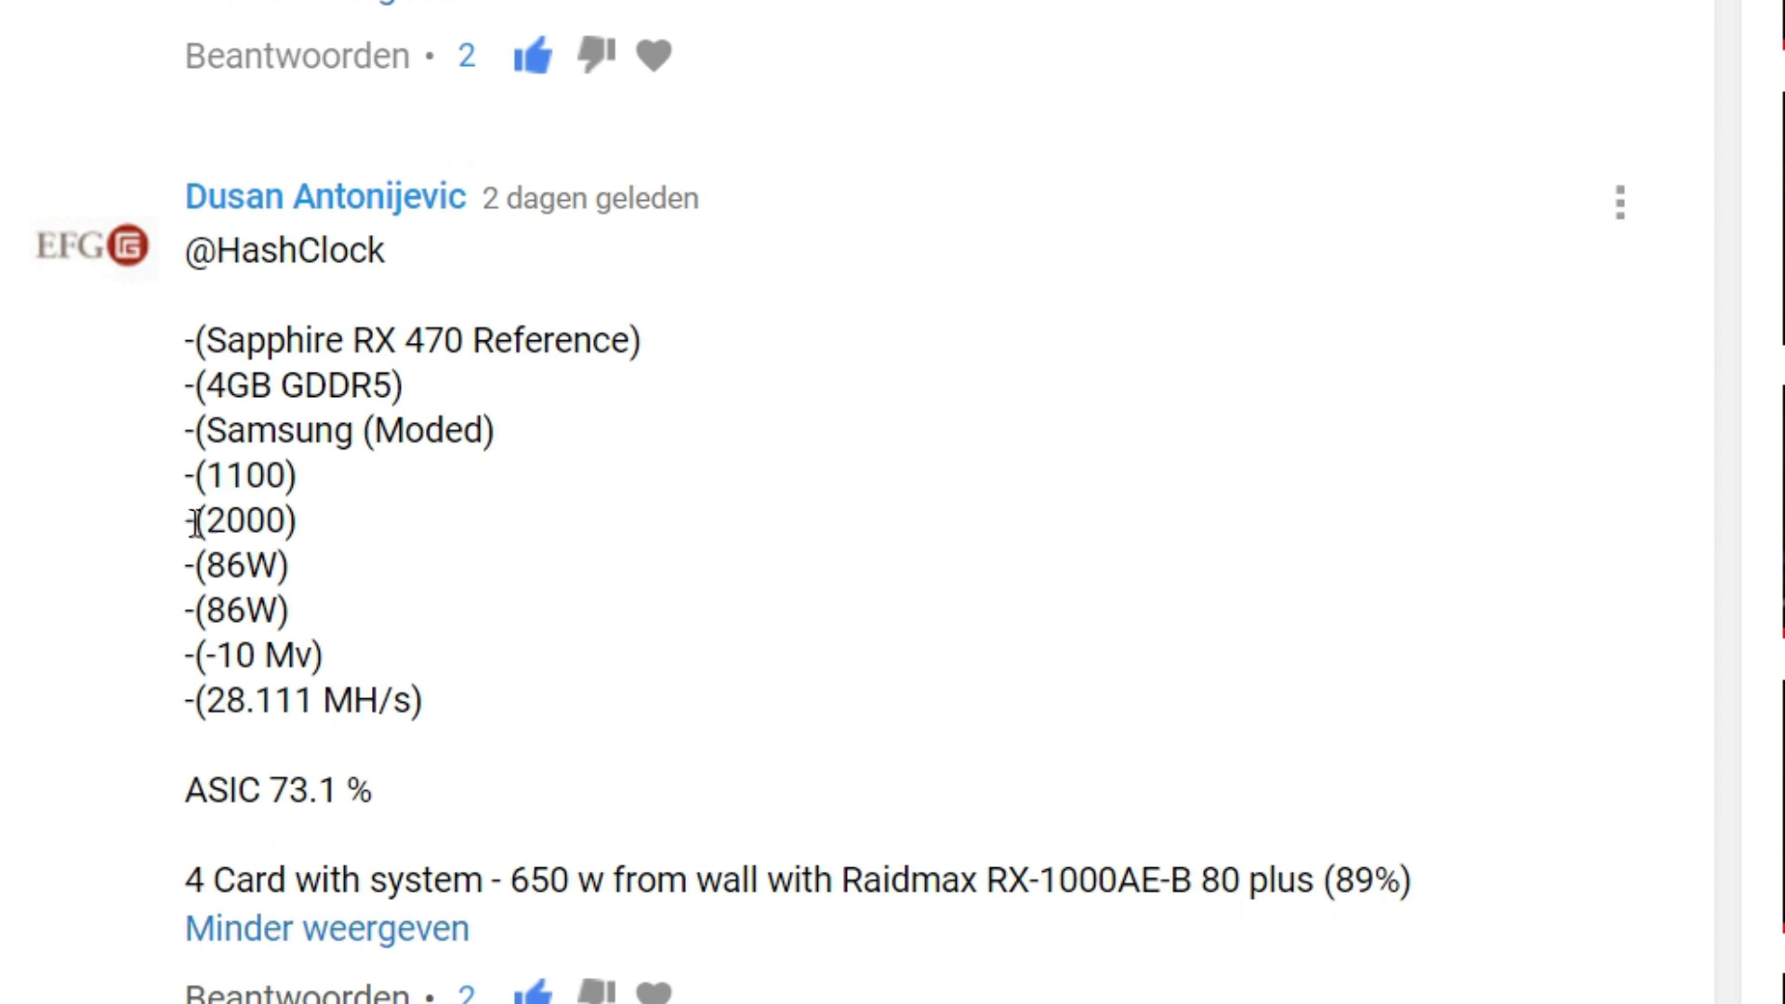
# Highlight the comment's 2000 memory clock and 4GB GDDR5 lines while reading them.
pyautogui.moveTo(187, 518); pyautogui.dragTo(319, 517)
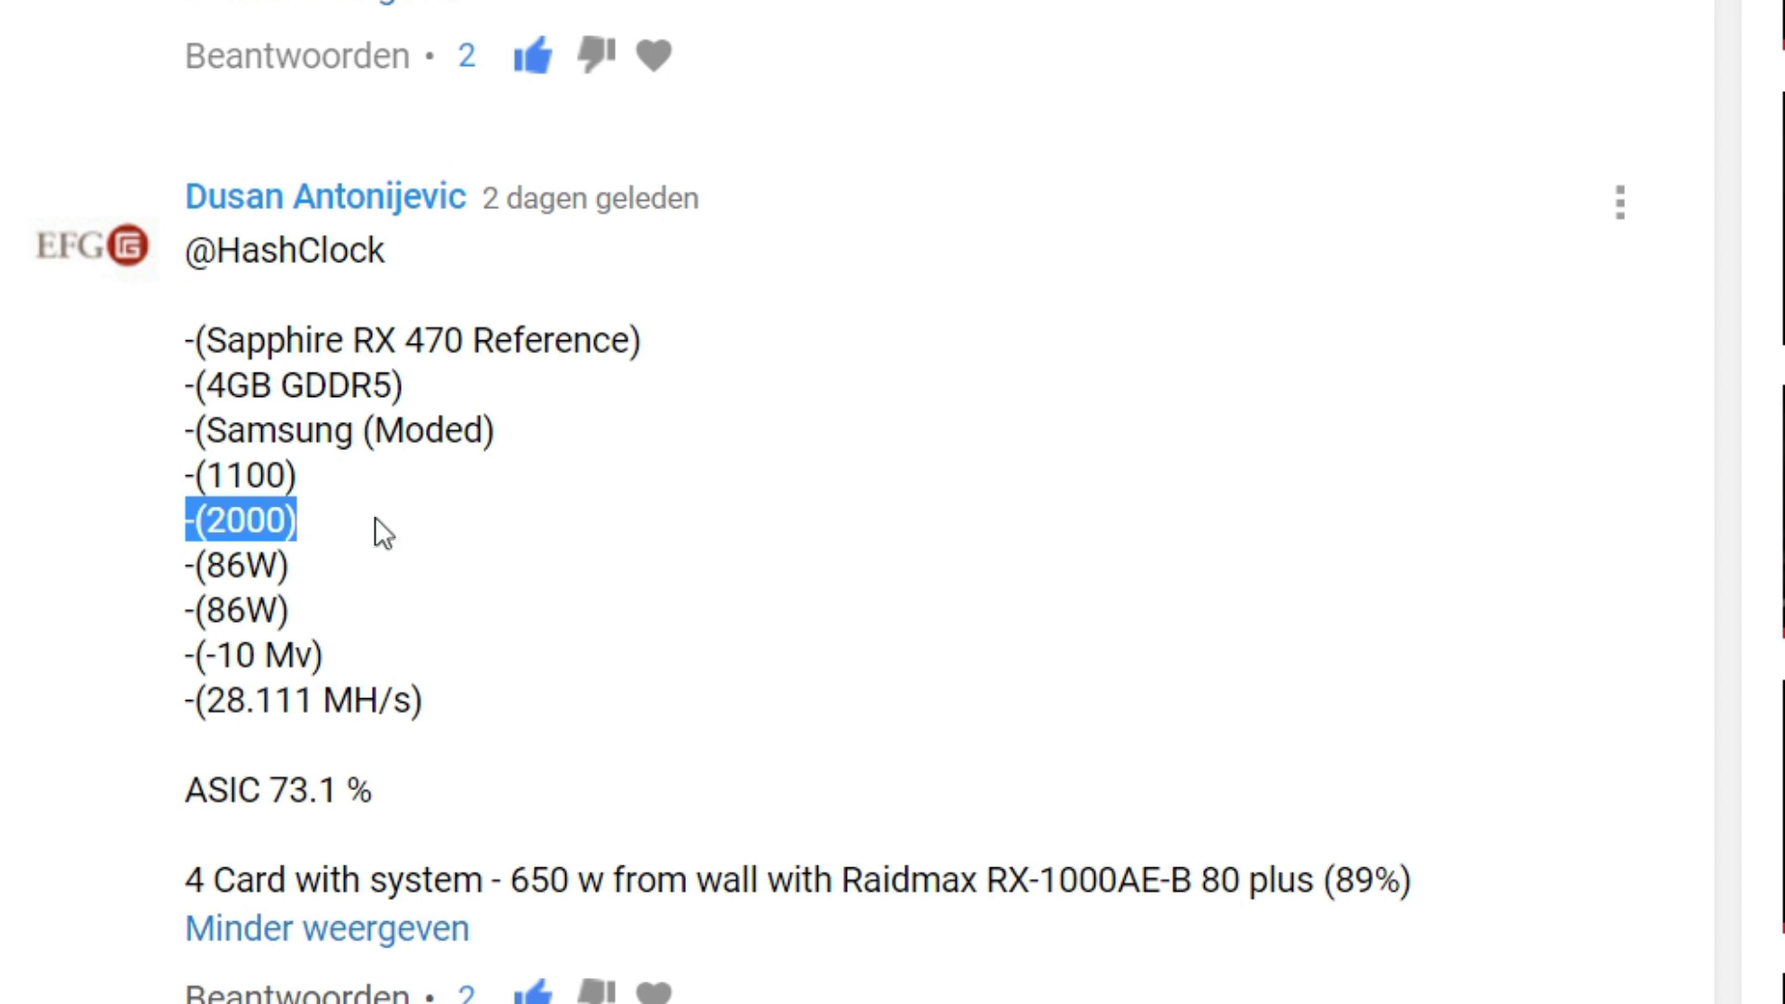
pyautogui.moveTo(196, 385); pyautogui.dragTo(474, 389)
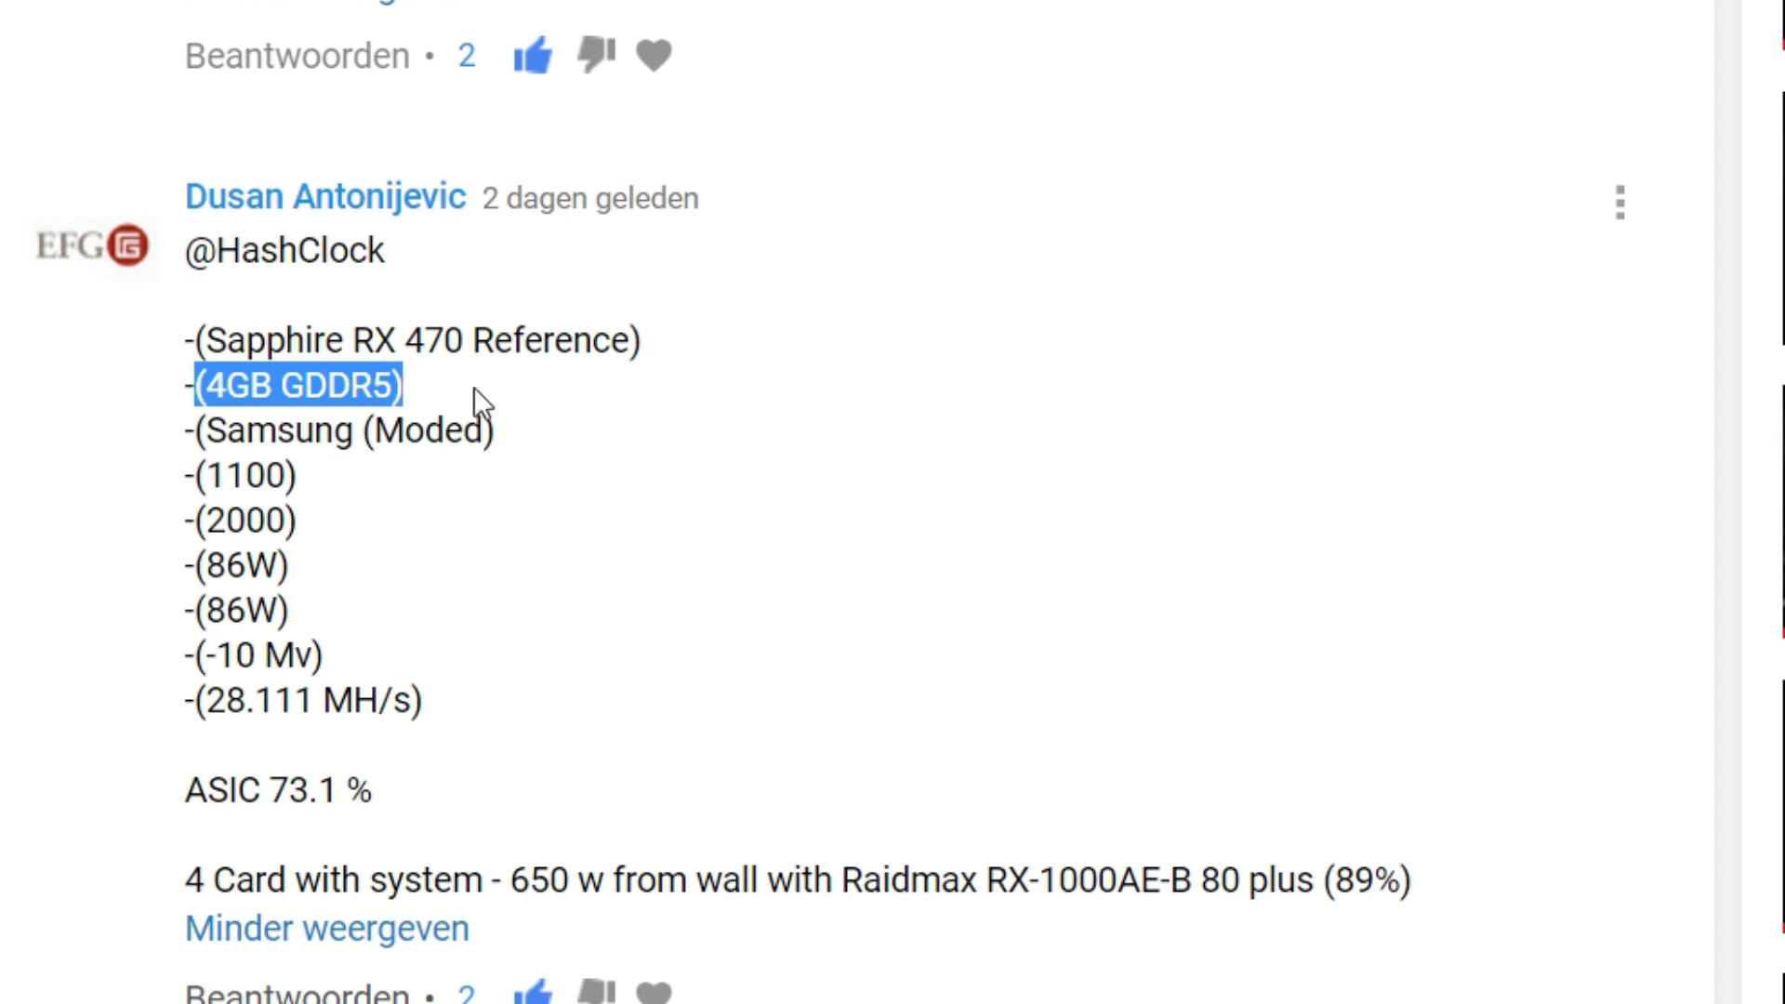
pyautogui.click(317, 567)
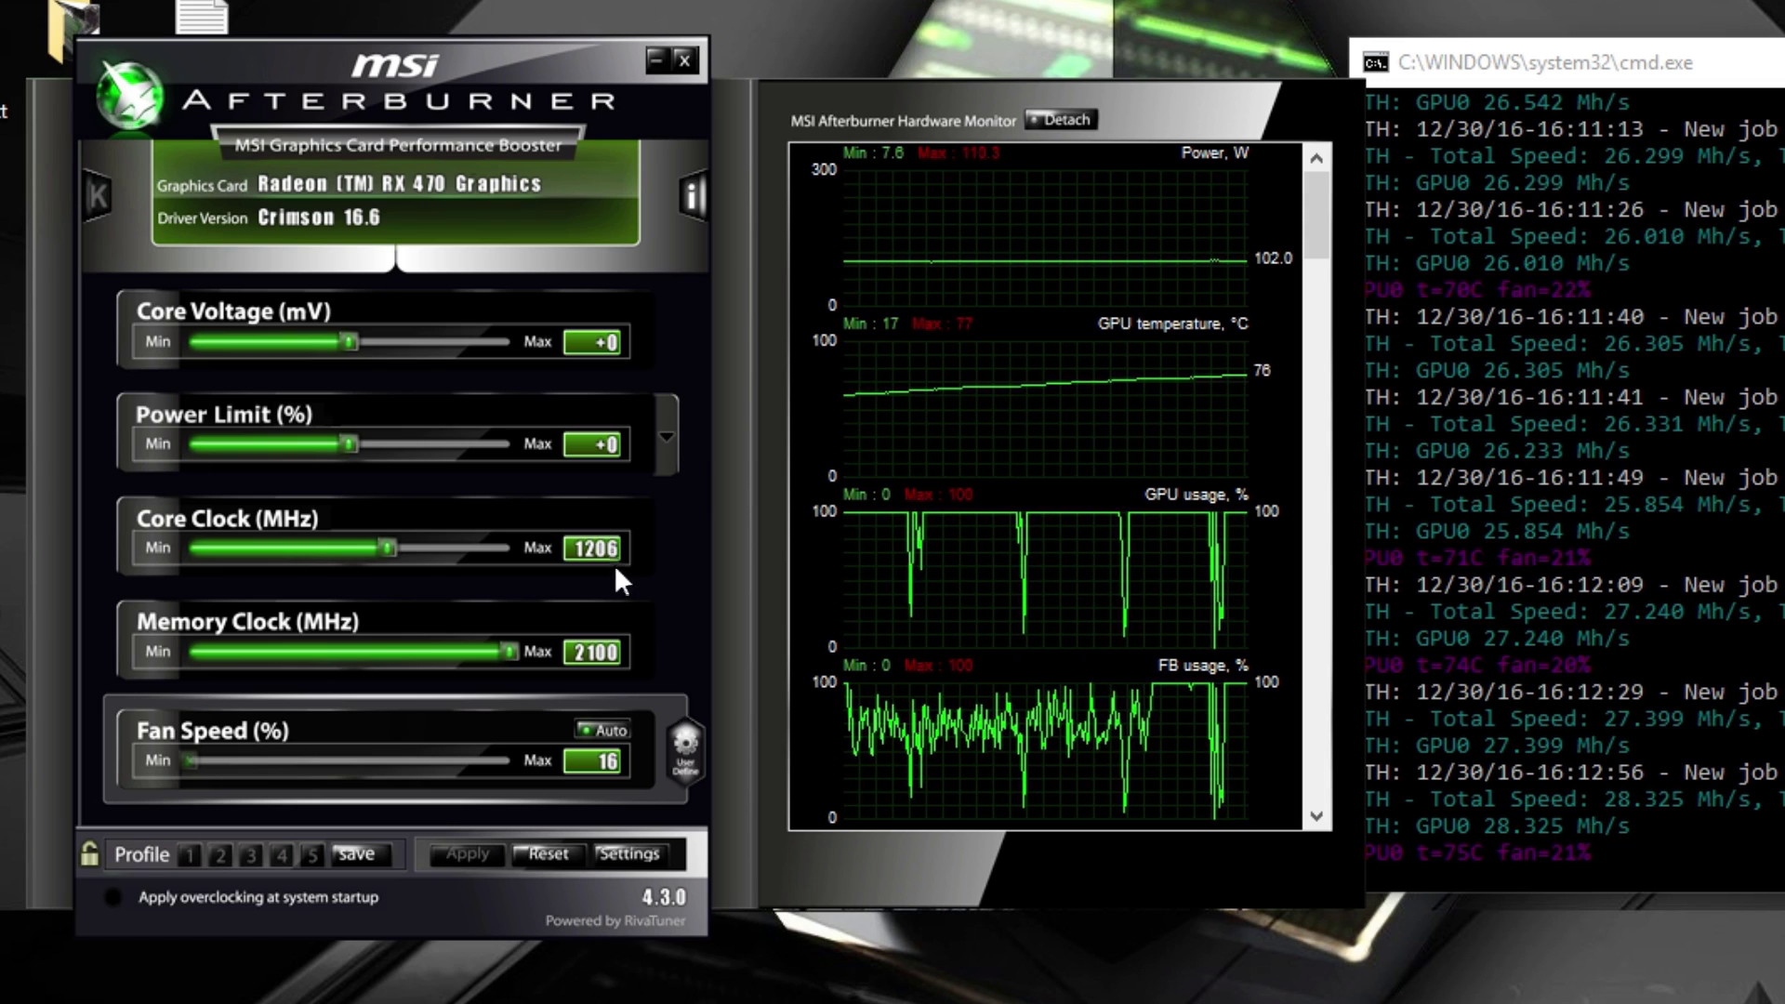
# Set the Core Clock to 1100 MHz and apply it to the RX 470.
pyautogui.click(588, 549)
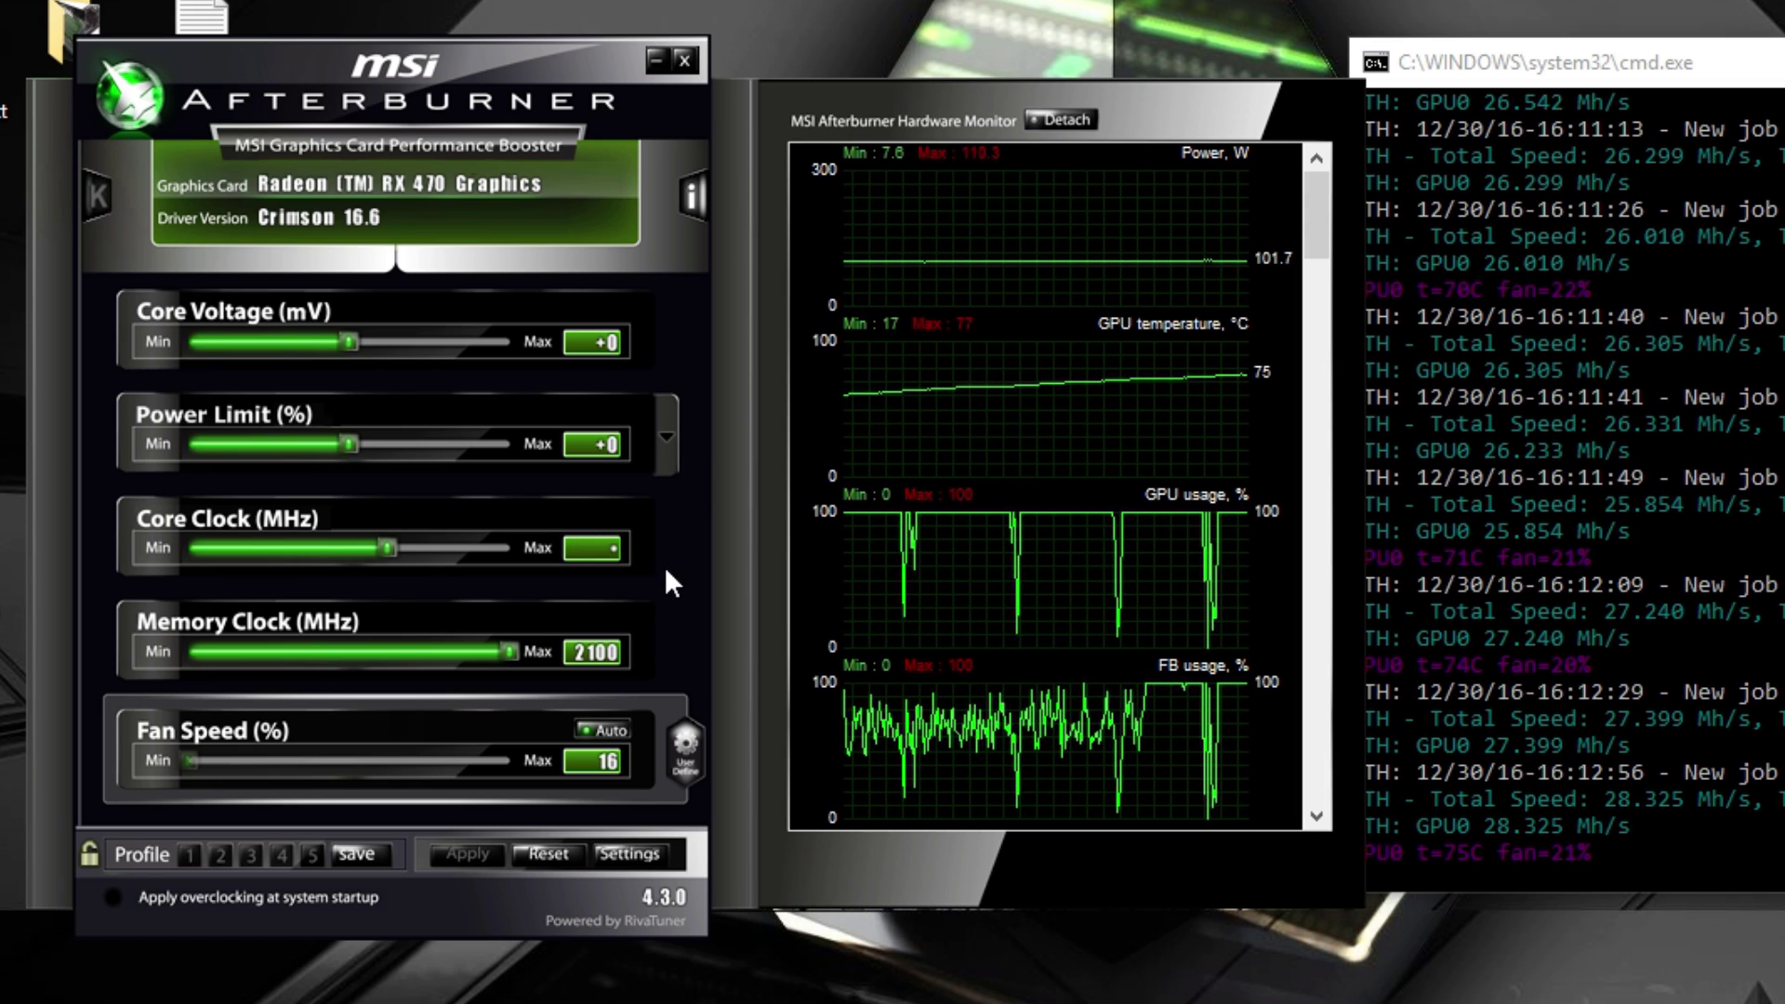
pyautogui.write('11')
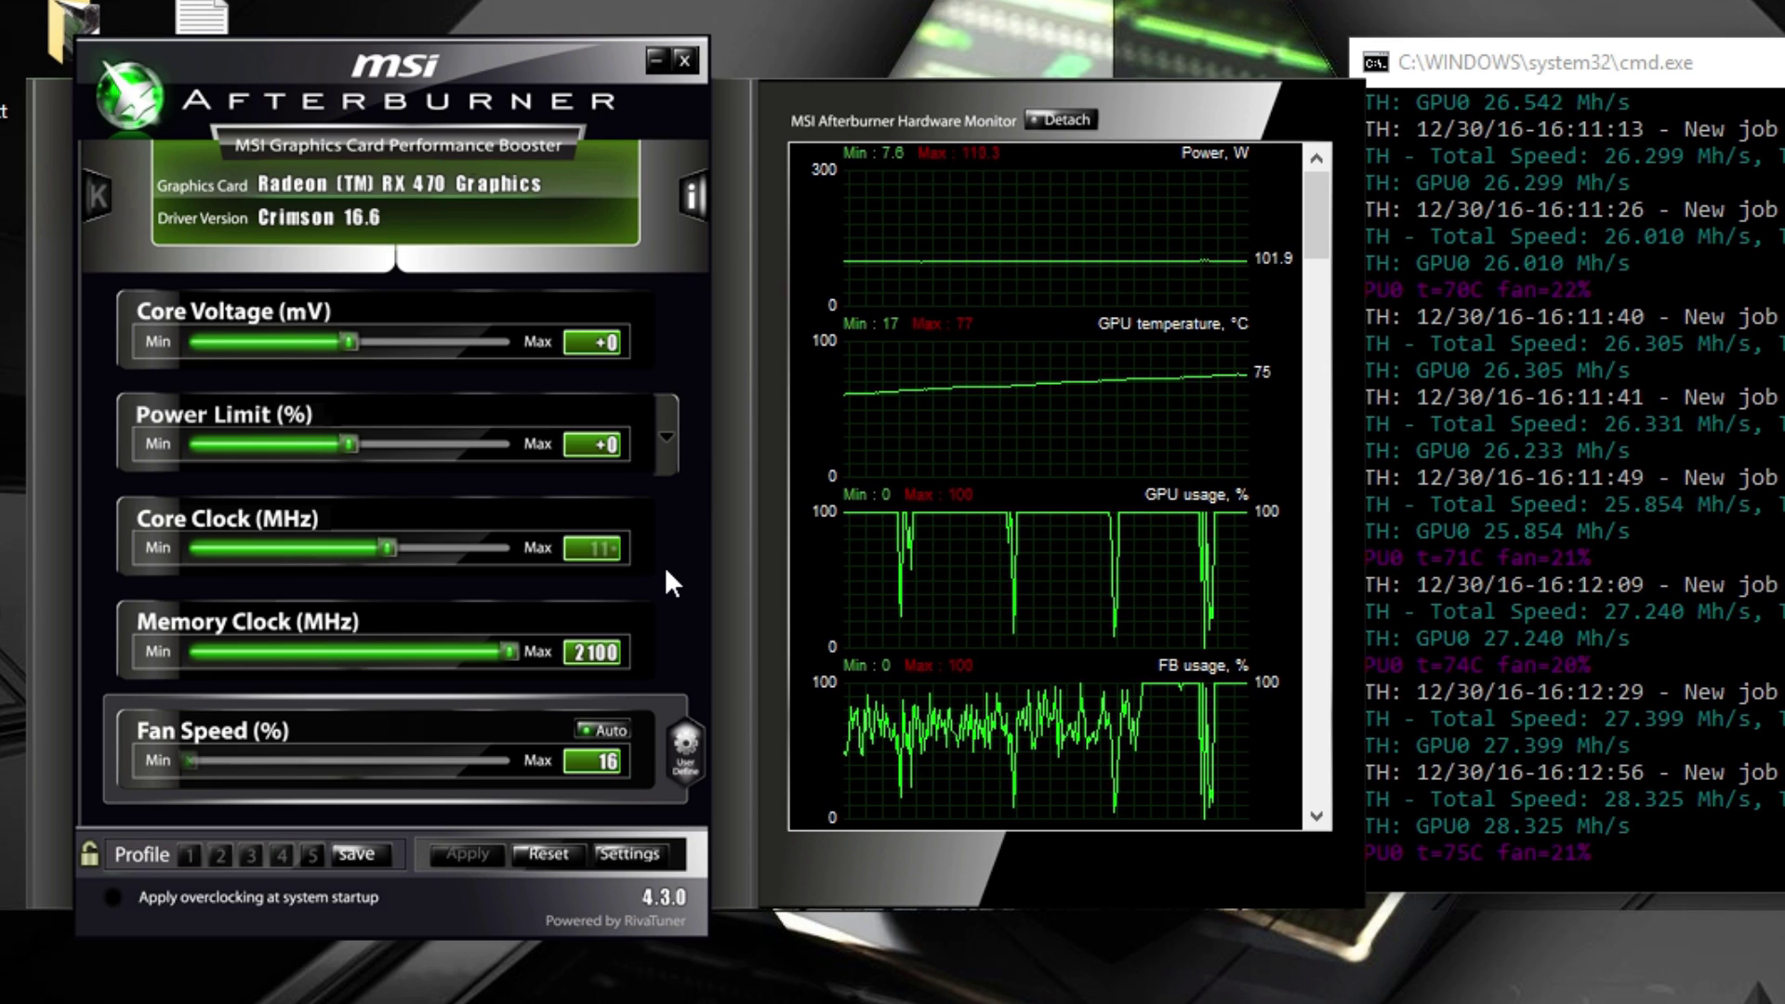
pyautogui.write('00')
pyautogui.press('Return')
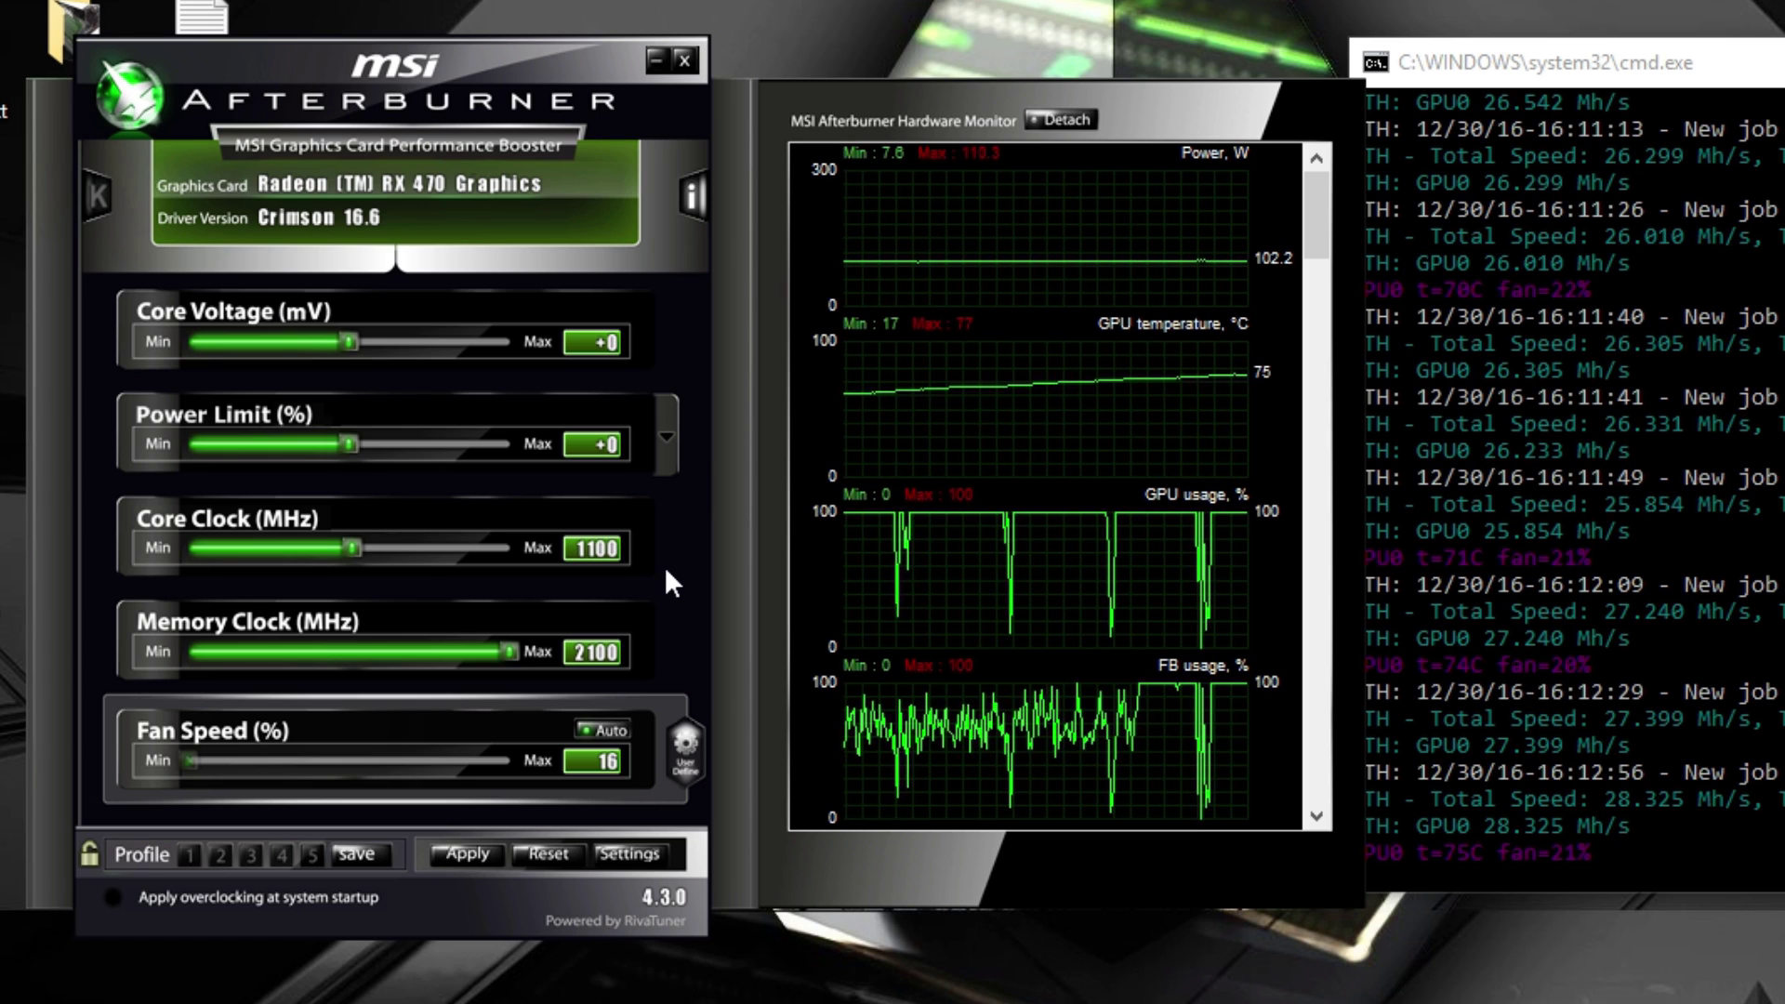
pyautogui.click(454, 856)
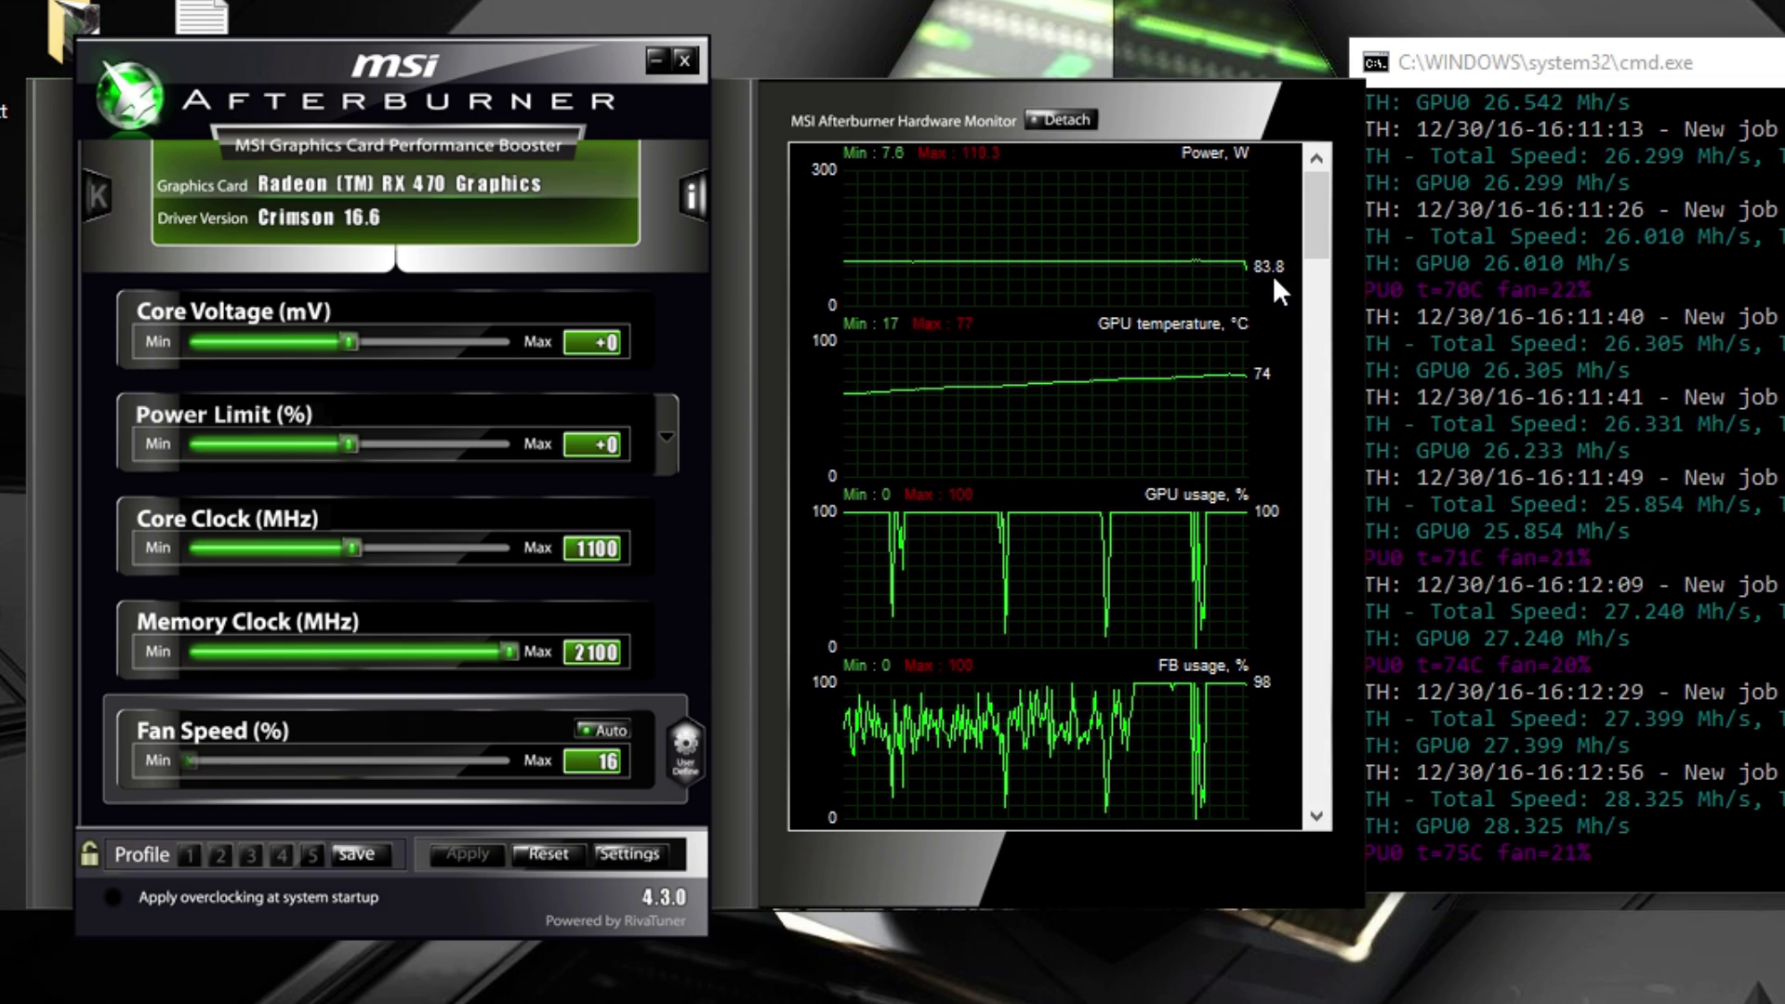
pyautogui.moveTo(1224, 257)
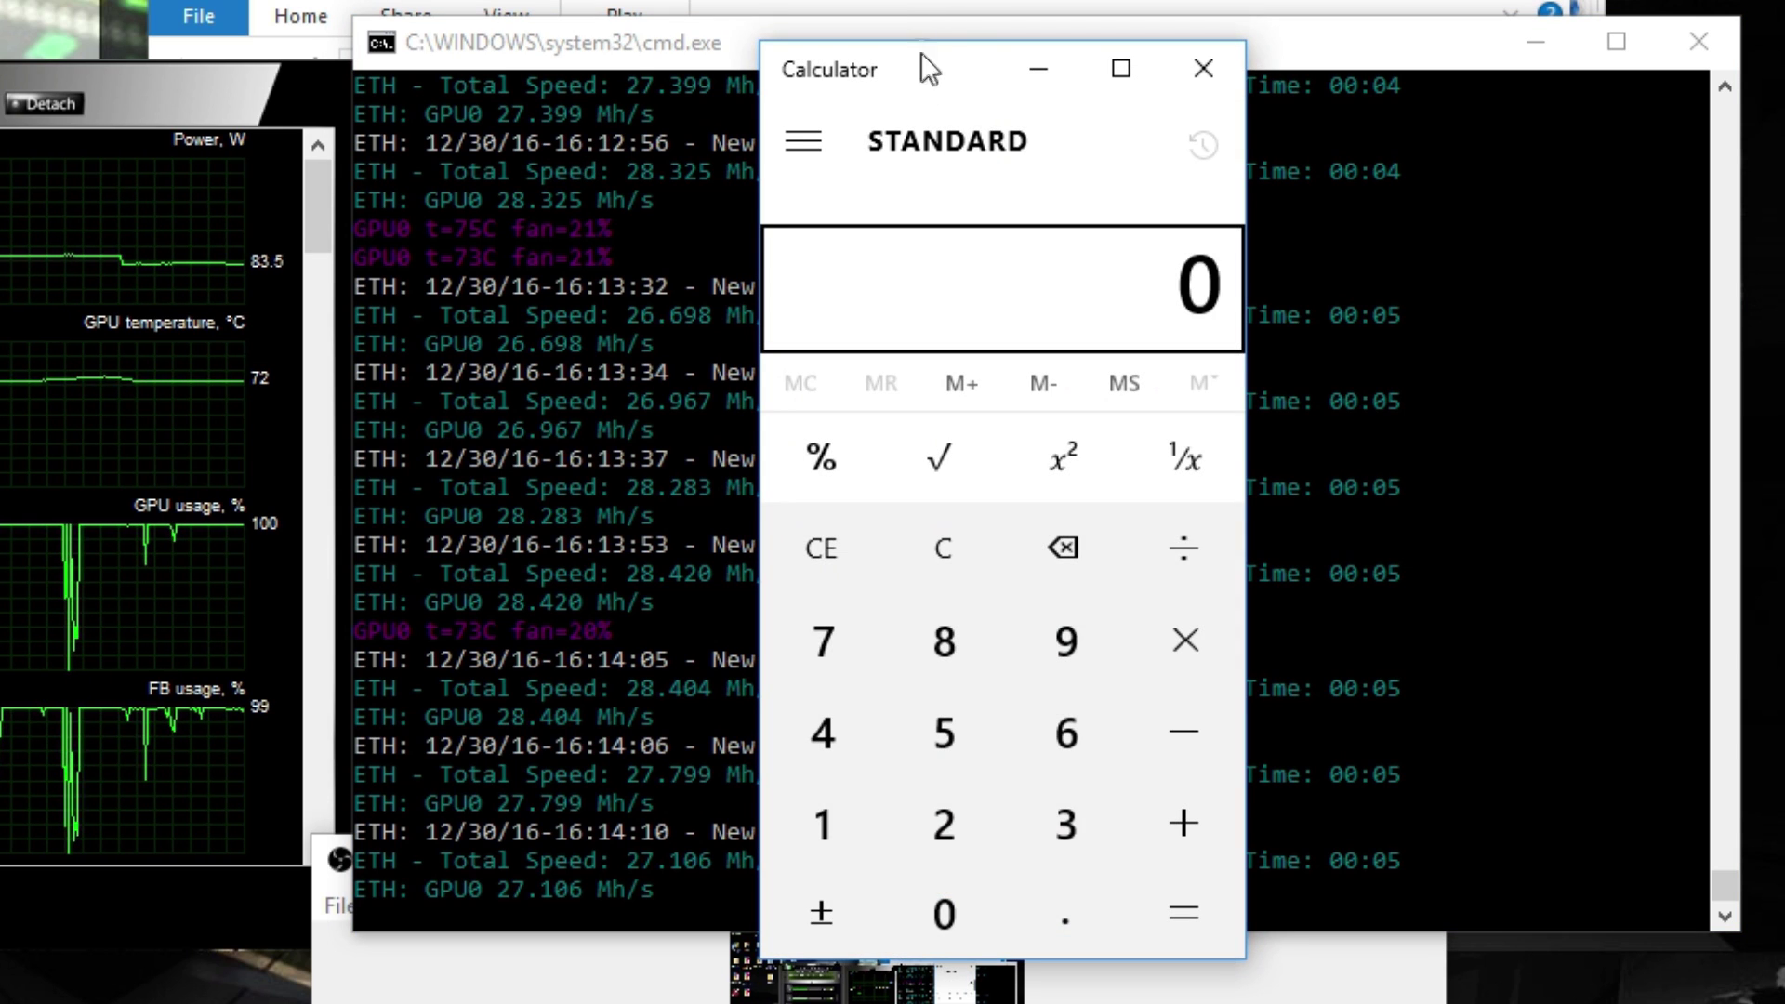
# Move Calculator to the top of the screen and compute 84 ÷ 28.5 ≈ 2.947.
pyautogui.moveTo(927, 67); pyautogui.dragTo(930, 2)
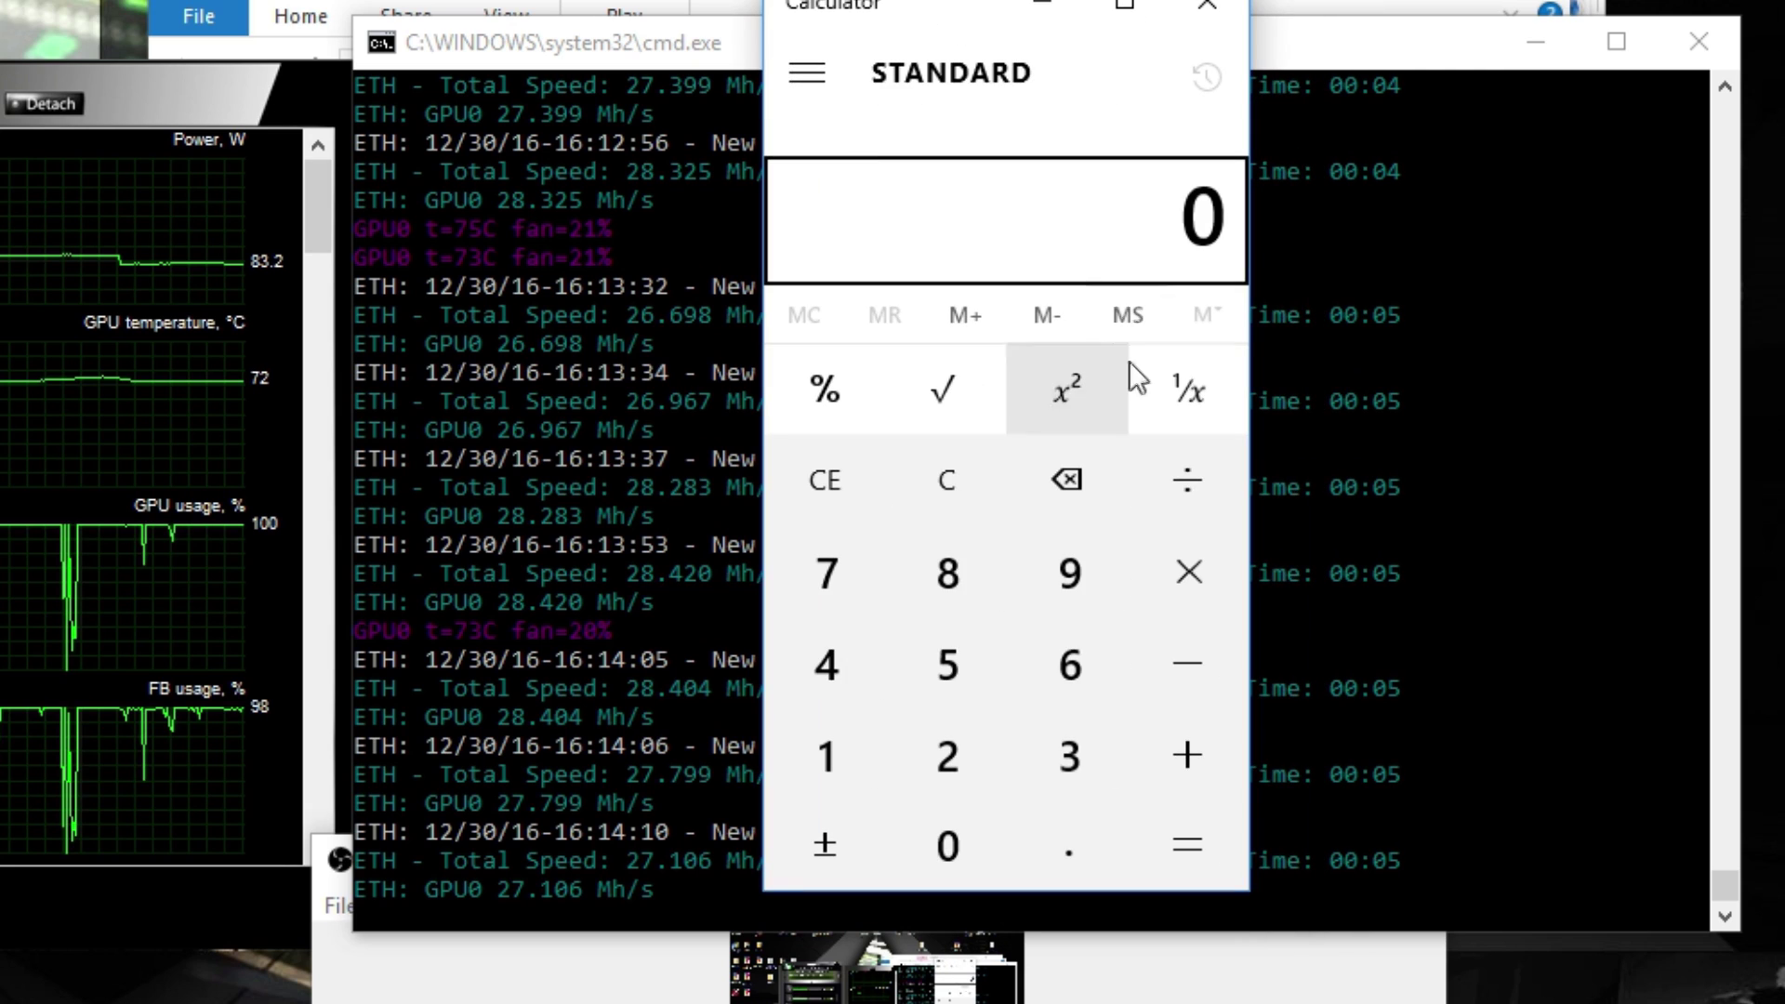
pyautogui.click(956, 584)
pyautogui.click(862, 646)
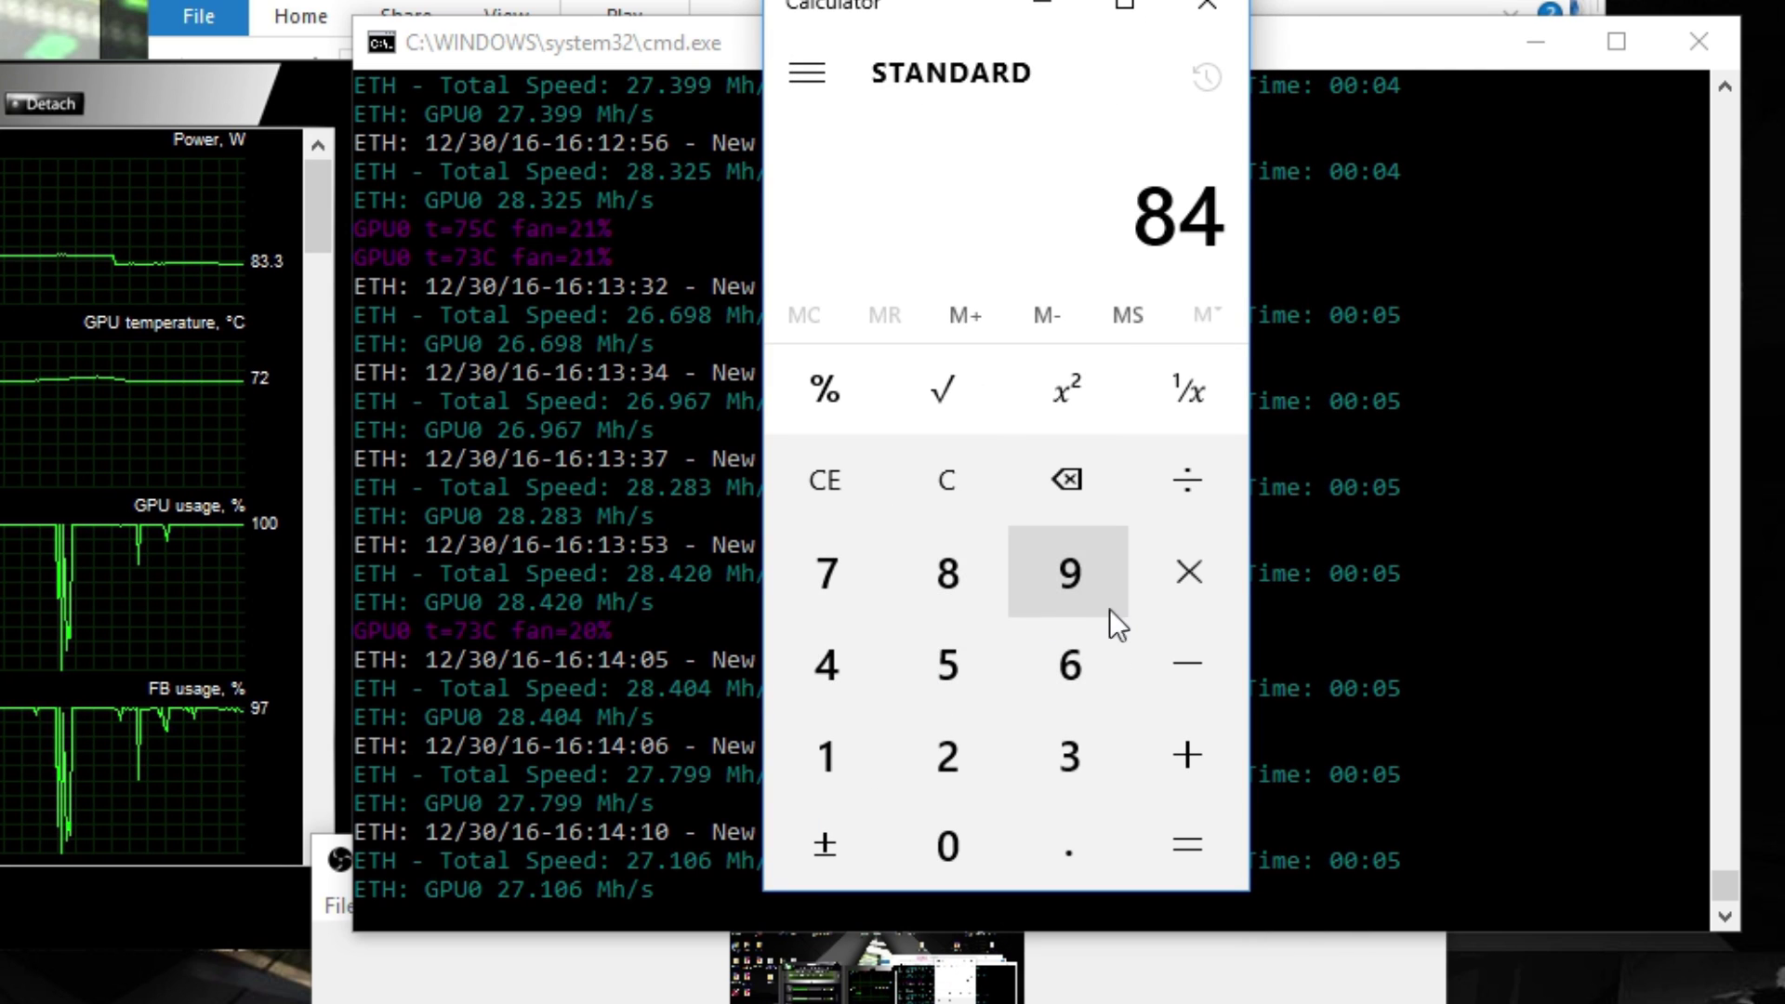
pyautogui.click(1181, 489)
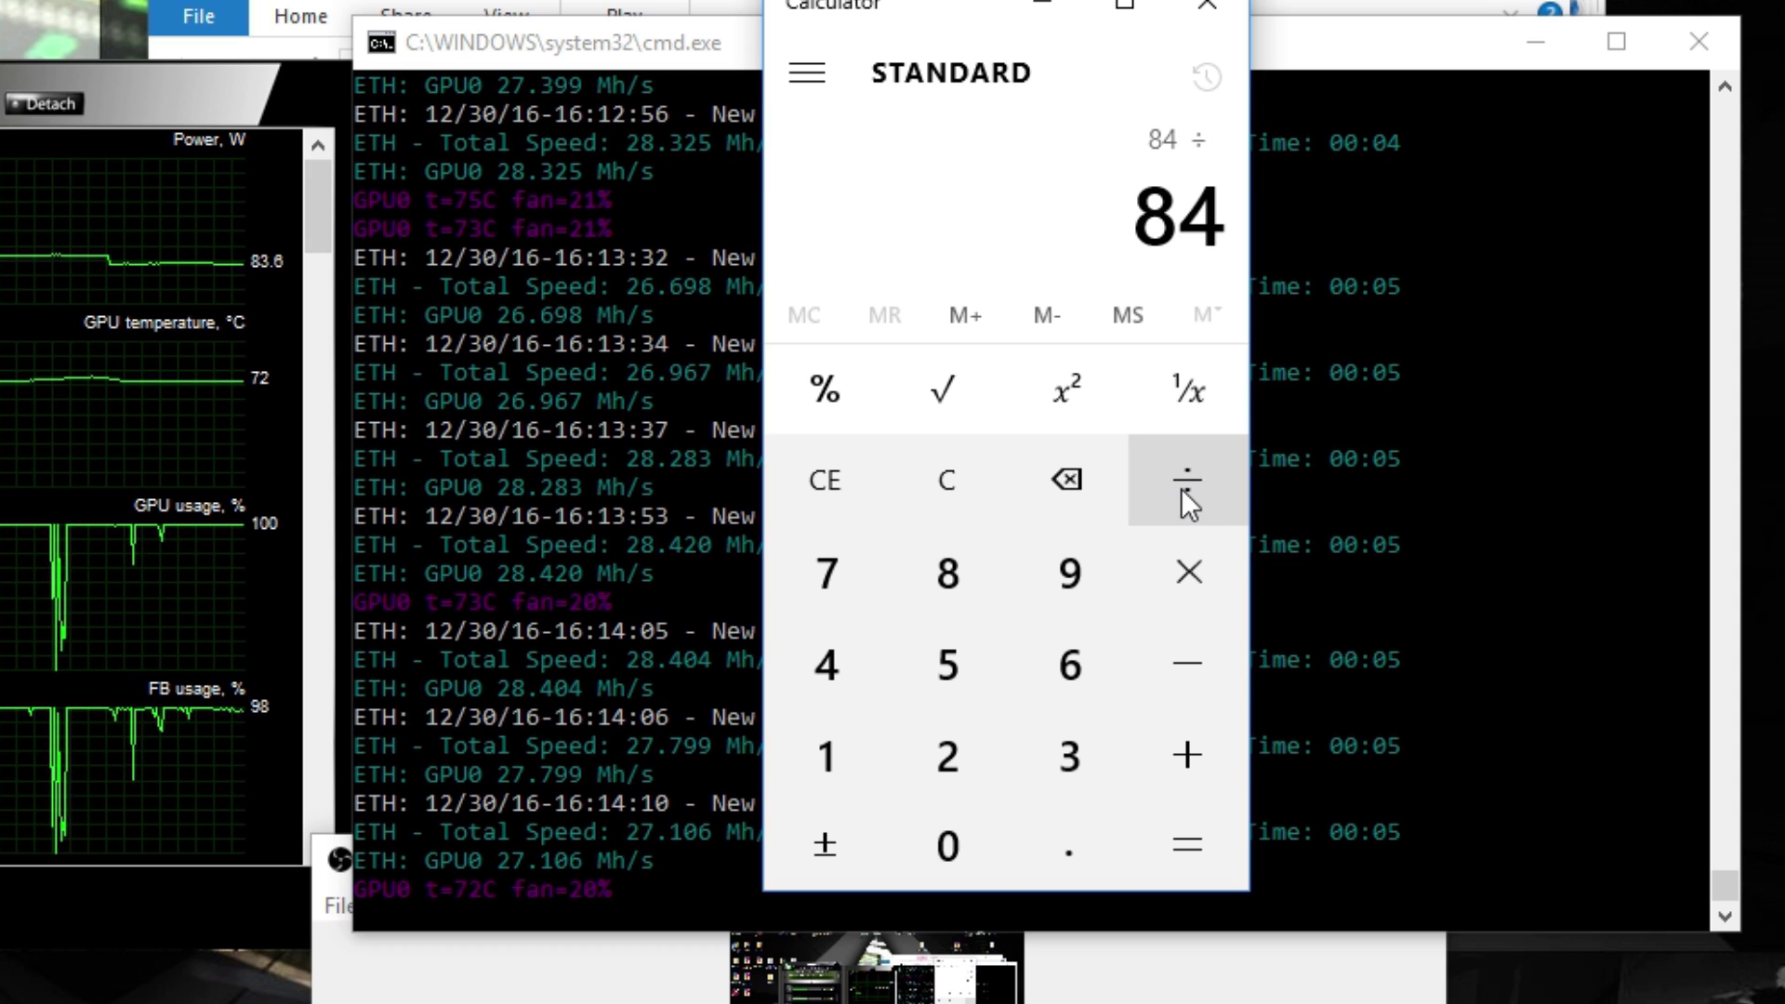
pyautogui.click(956, 751)
pyautogui.click(952, 571)
pyautogui.click(1051, 878)
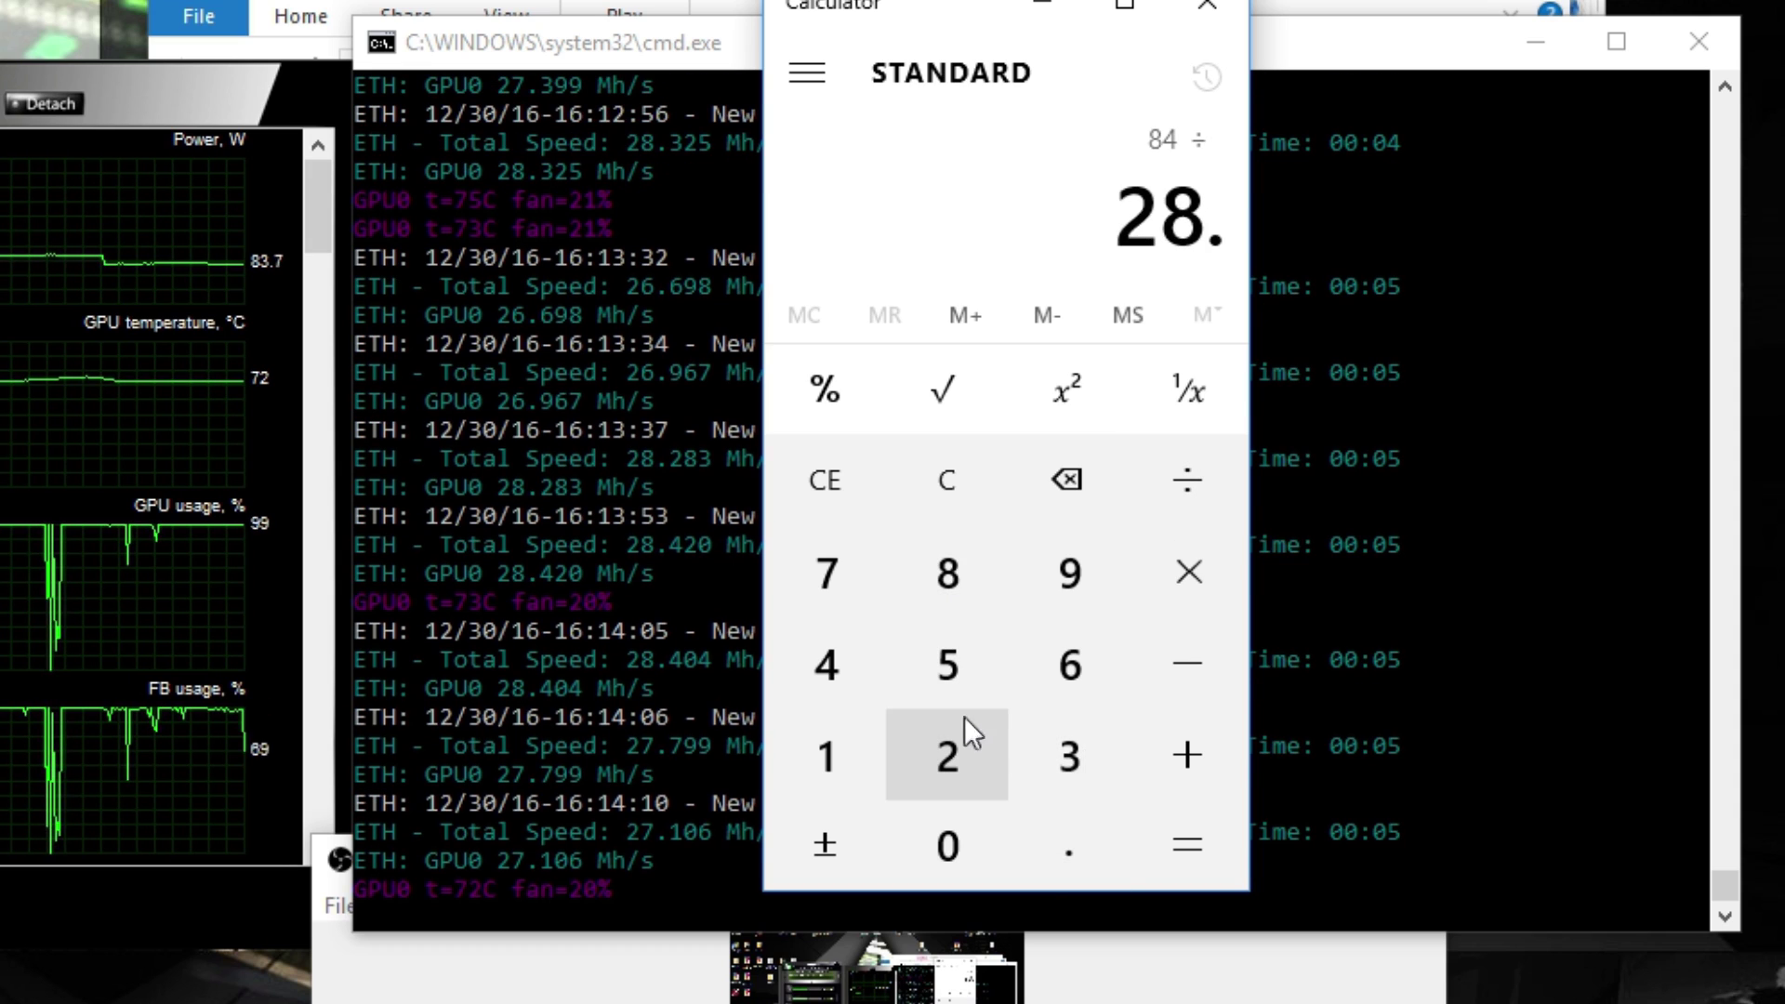
pyautogui.click(950, 667)
pyautogui.click(1188, 843)
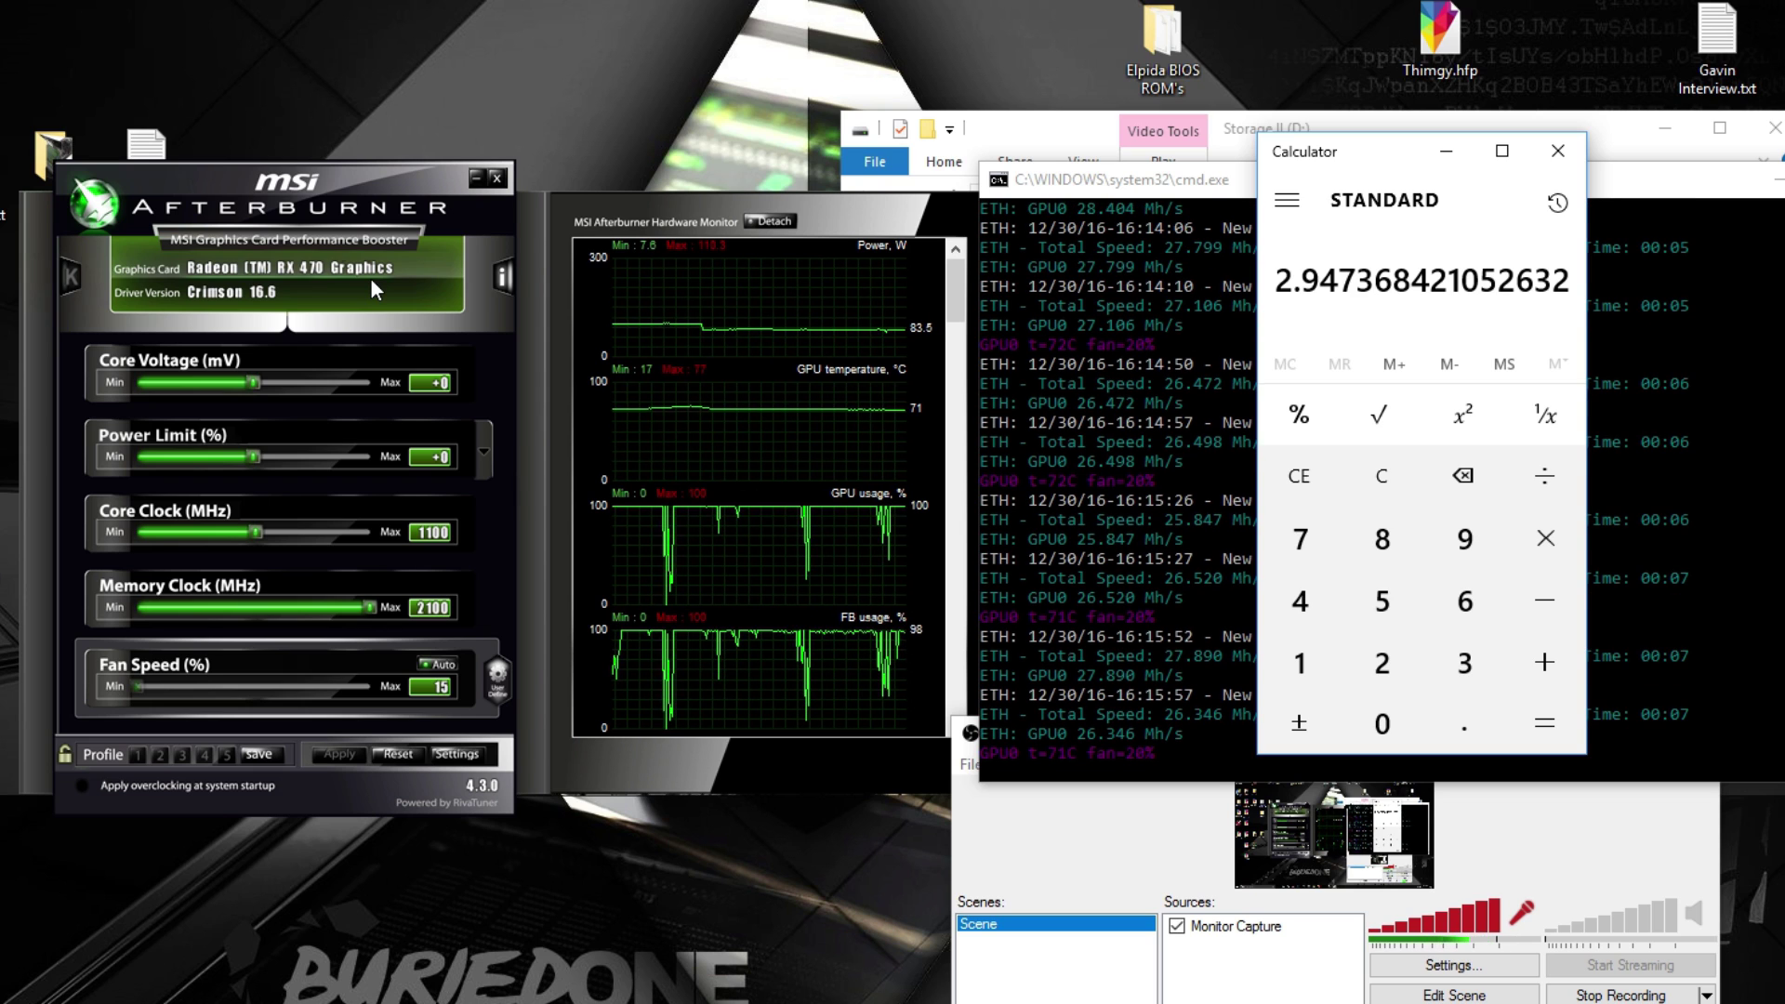
# Dismiss the calculator so the miner log sits beside Afterburner.
pyautogui.click(1559, 151)
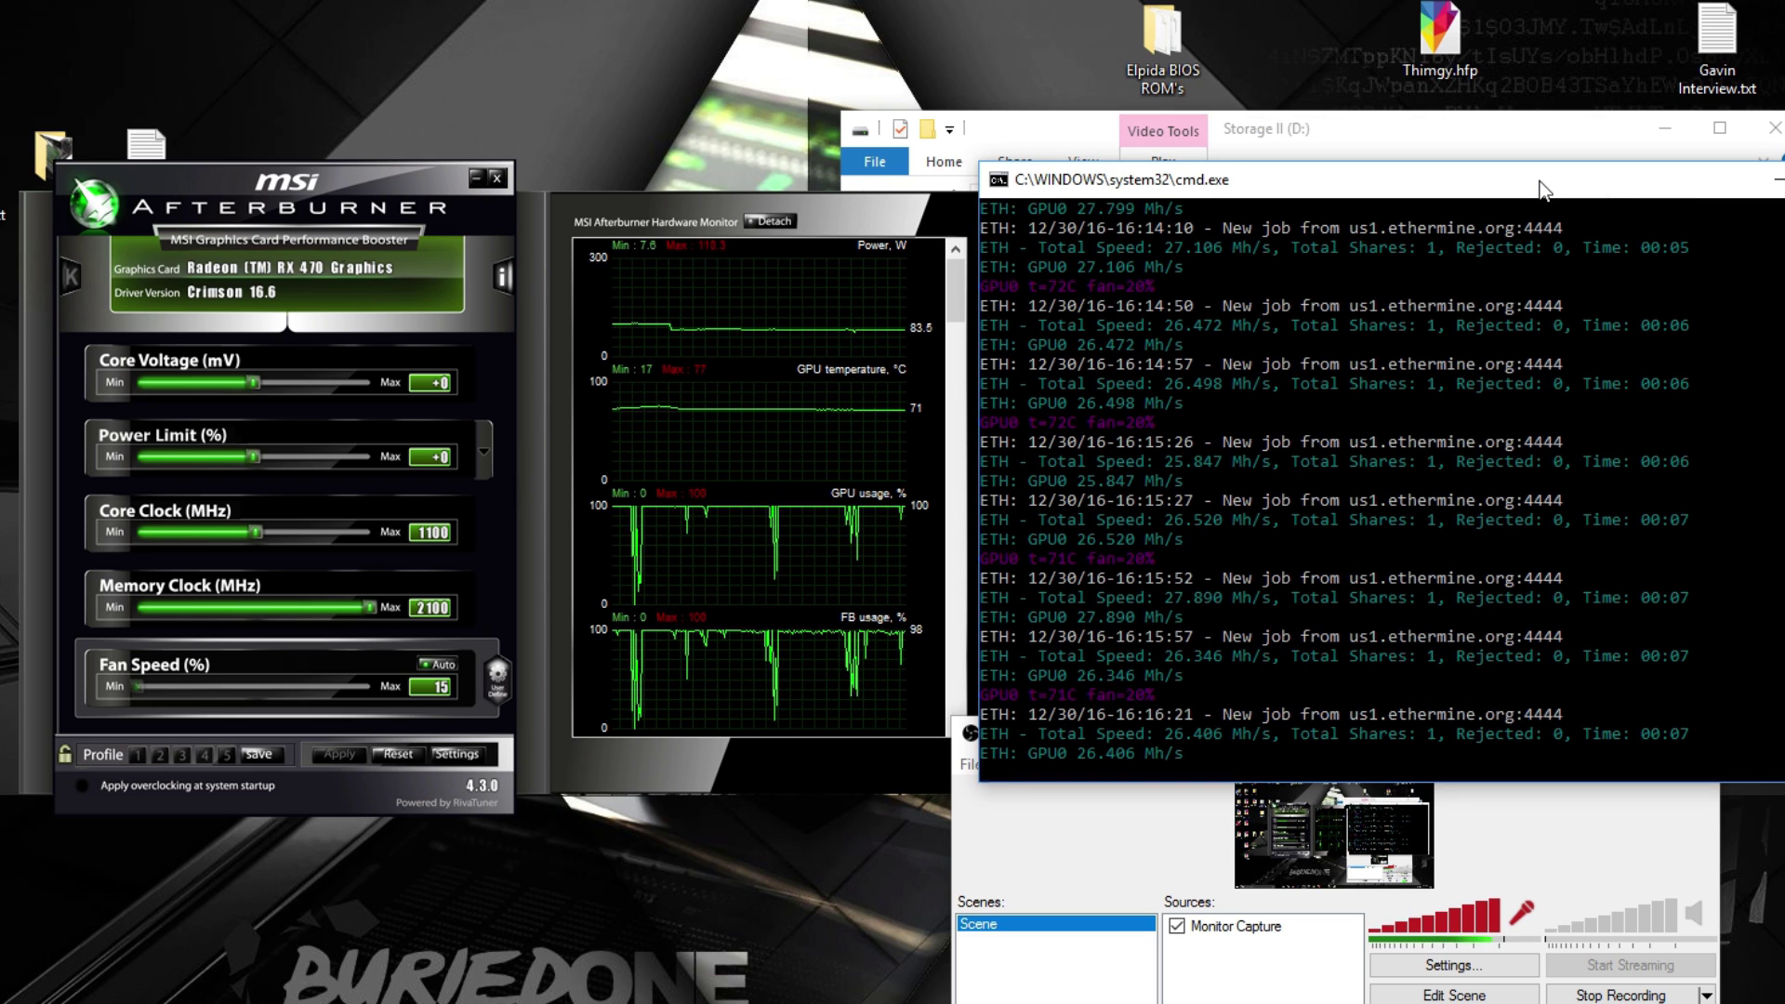